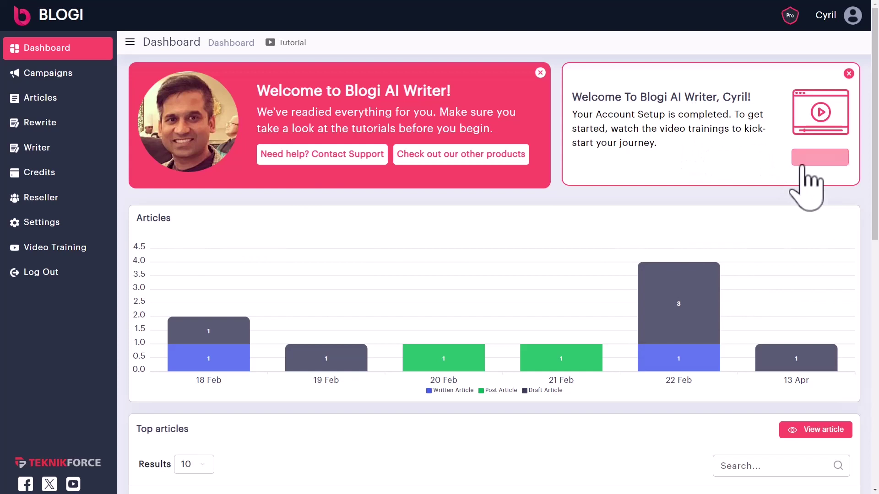
# Scroll the dashboard down to the Top articles table and back up to the Fizika row.
pyautogui.scroll(-1, 303, 289)
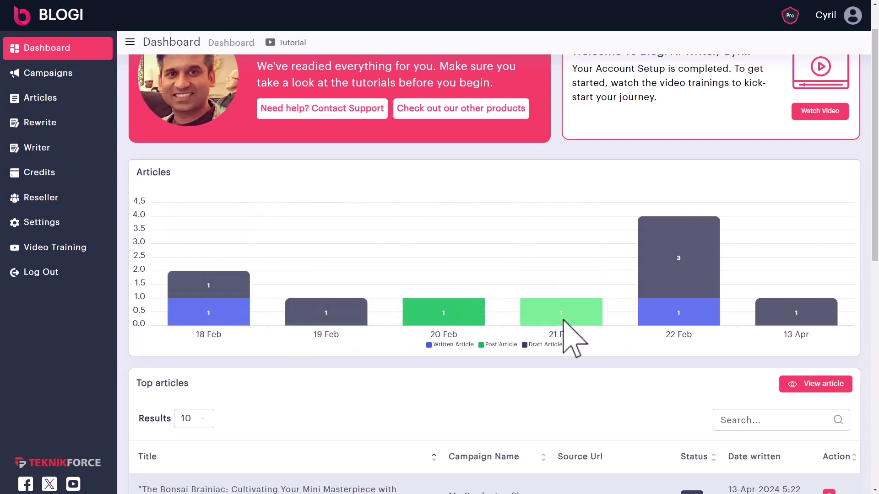
pyautogui.scroll(-1, 490, 322)
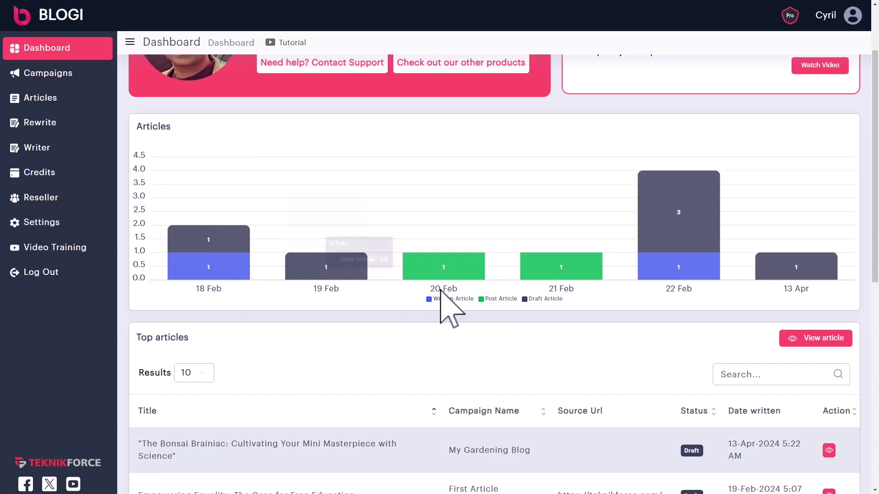
pyautogui.moveTo(302, 276)
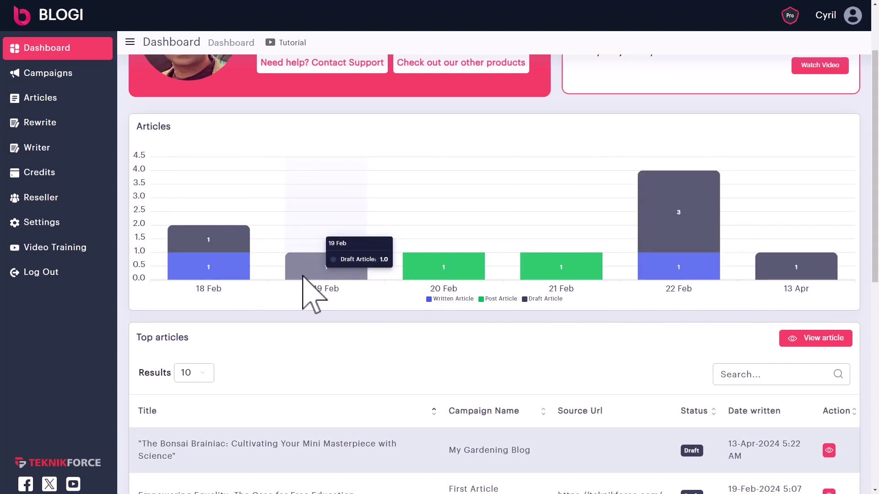
pyautogui.scroll(-2, 328, 274)
pyautogui.scroll(-5, 261, 297)
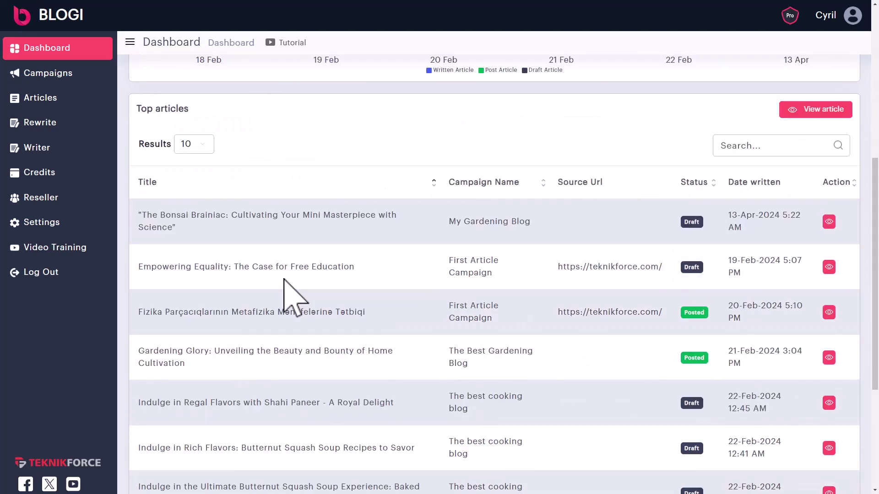
pyautogui.scroll(-1, 315, 302)
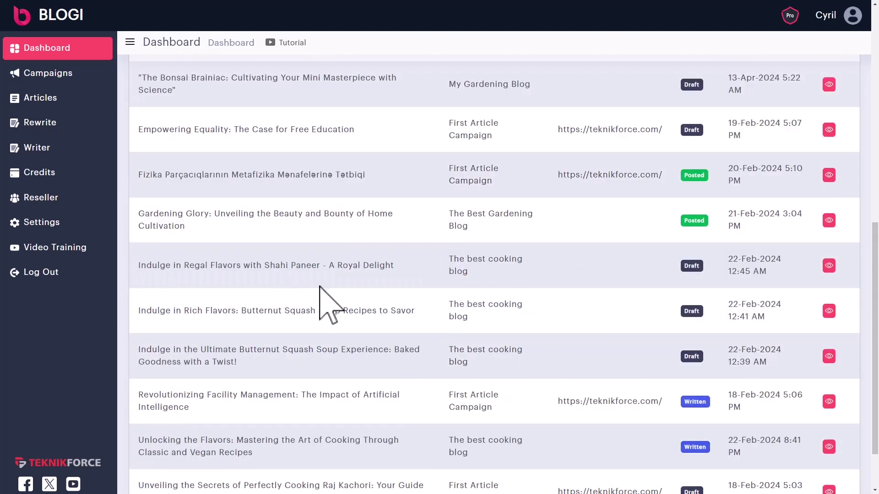
pyautogui.scroll(-1, 777, 332)
pyautogui.scroll(4, 797, 352)
pyautogui.scroll(2, 796, 335)
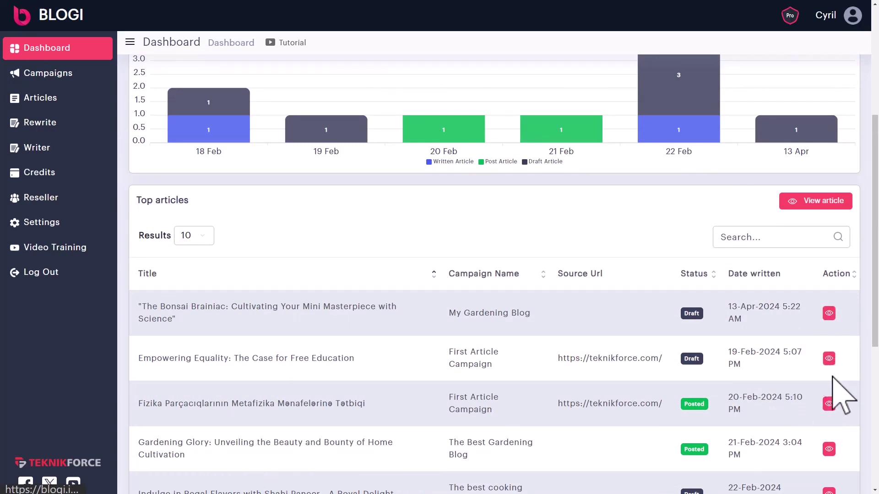
# View the Fizika Parçacıqlarının article's details, then move to the full Articles list.
pyautogui.click(829, 404)
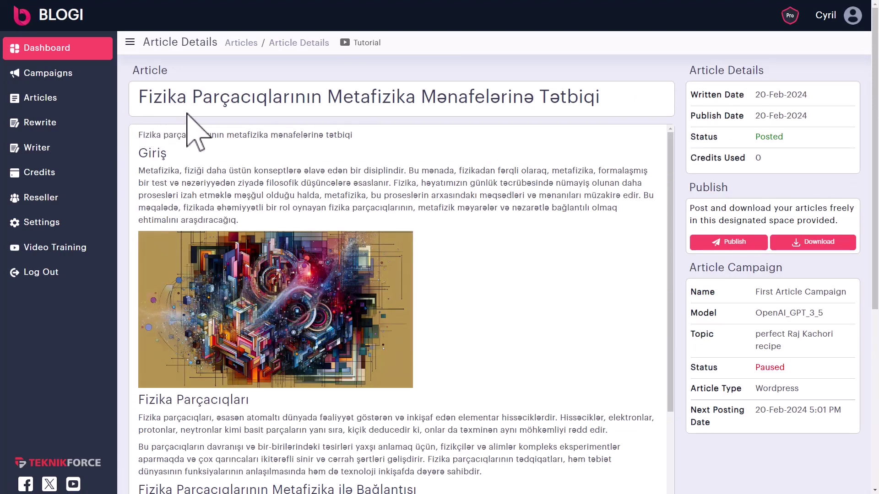
pyautogui.moveTo(153, 108); pyautogui.dragTo(421, 157)
pyautogui.click(447, 208)
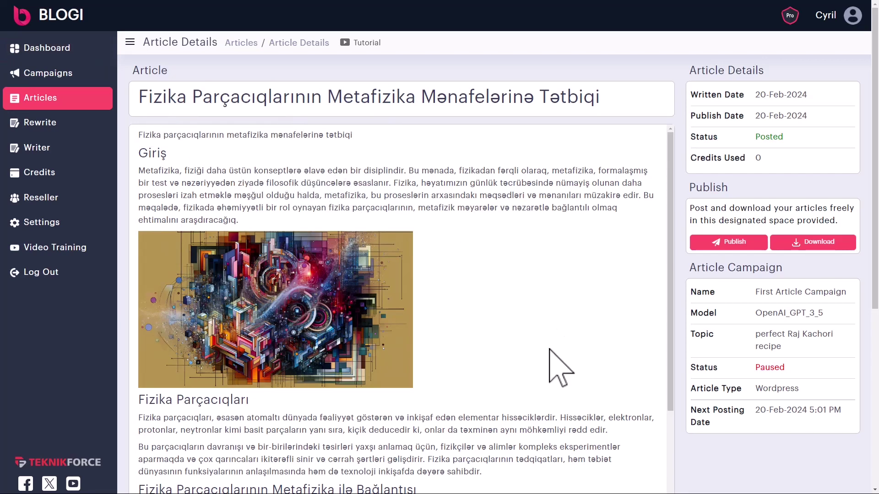
pyautogui.scroll(-1, 526, 306)
pyautogui.rightClick(497, 245)
pyautogui.press('Escape')
pyautogui.hotkey('alt', 'Left')
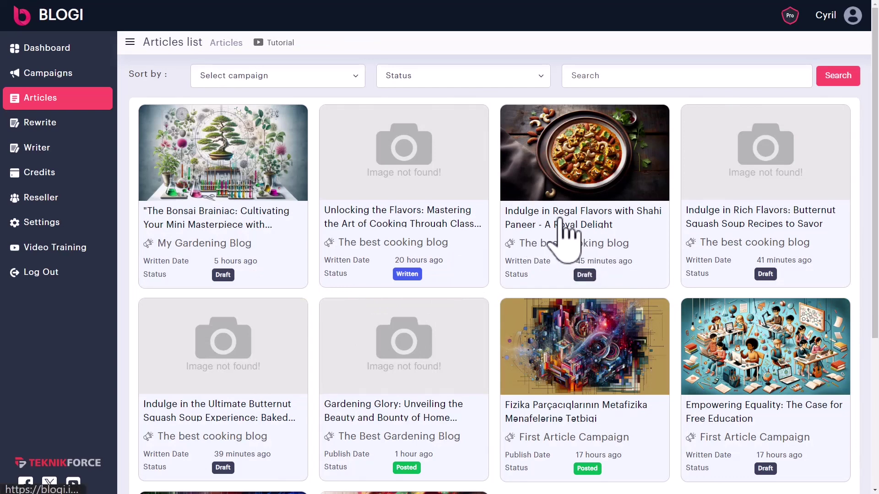
# Open the Shahi Paneer draft's Article Details page and highlight its title.
pyautogui.click(567, 242)
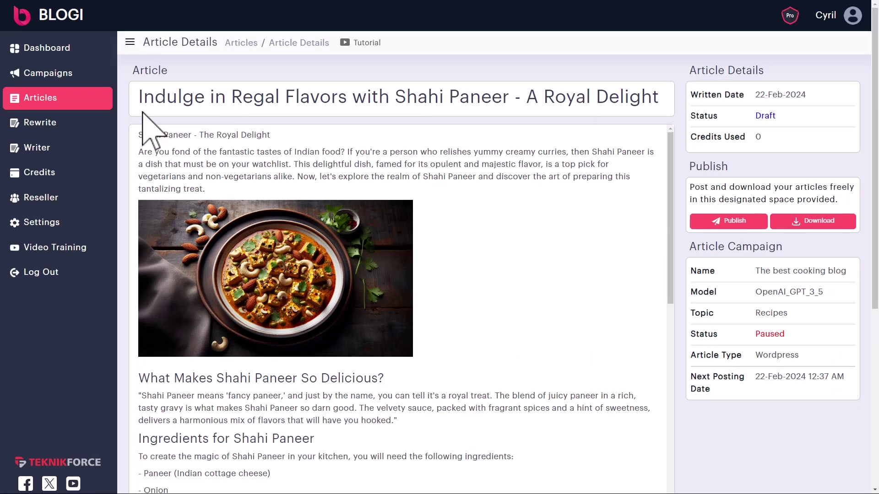
pyautogui.moveTo(194, 98); pyautogui.dragTo(398, 104)
pyautogui.click(346, 217)
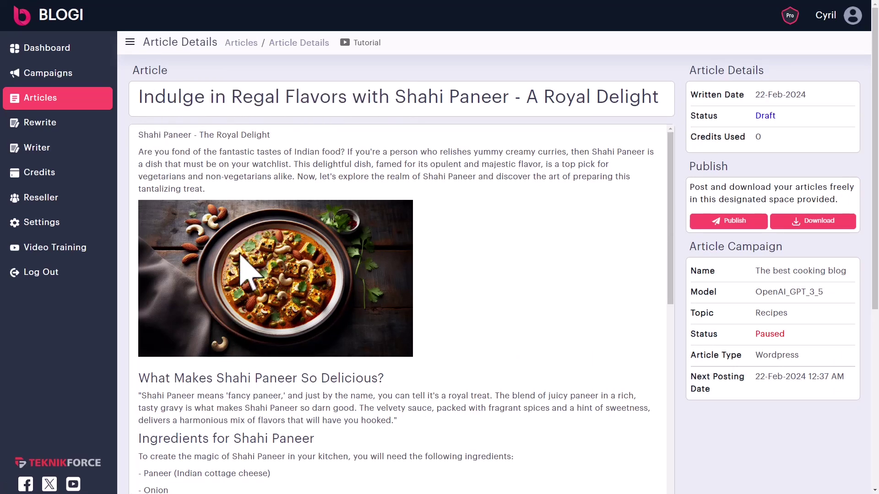
pyautogui.scroll(-1, 252, 275)
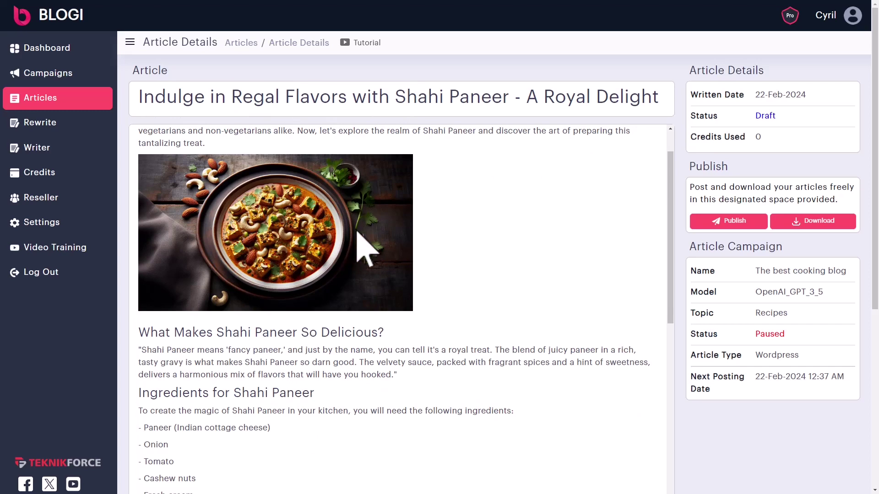
pyautogui.scroll(1, 357, 232)
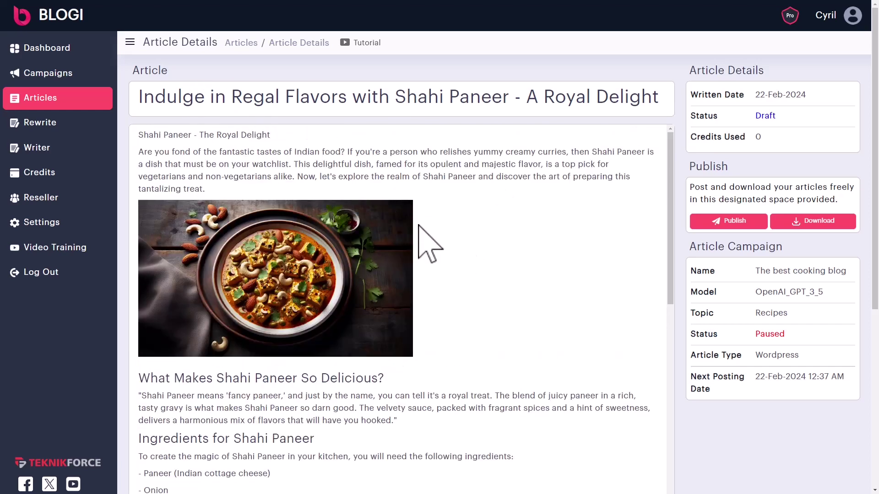
# Read down through the Shahi Paneer article, highlighting the ingredients heading.
pyautogui.scroll(-1, 264, 263)
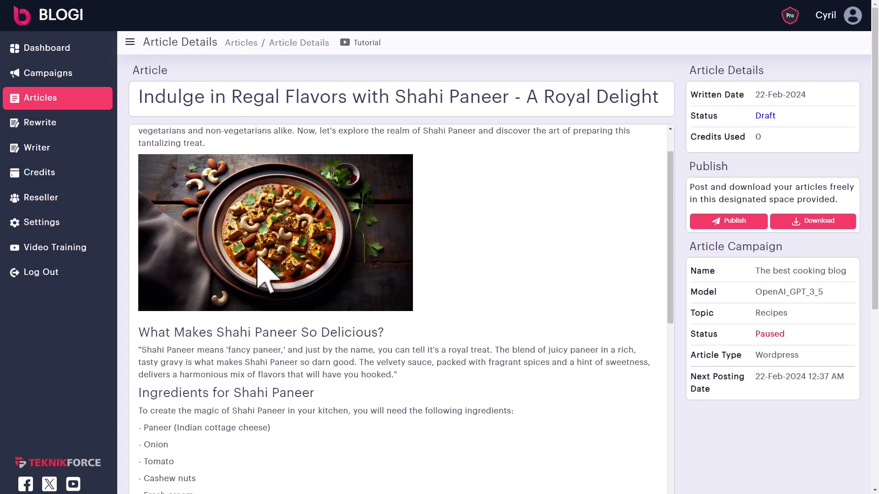
pyautogui.scroll(-2, 285, 303)
pyautogui.scroll(-1, 247, 305)
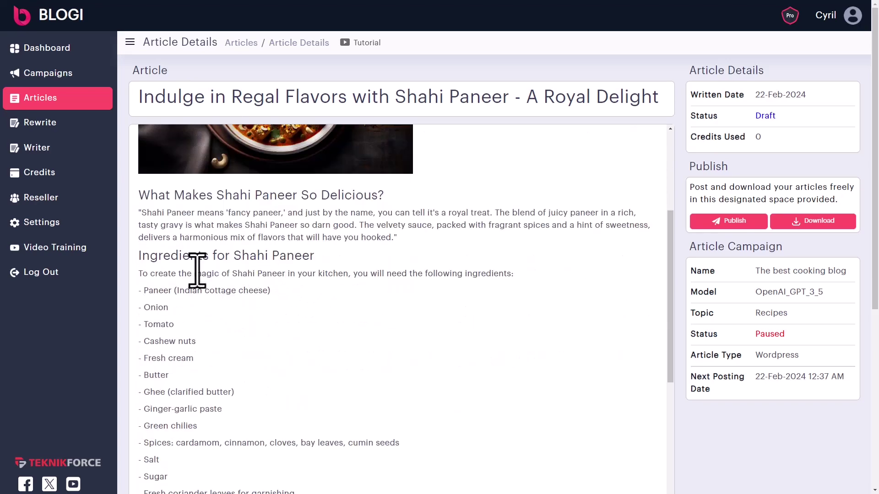
pyautogui.scroll(-1, 193, 266)
pyautogui.scroll(2, 182, 229)
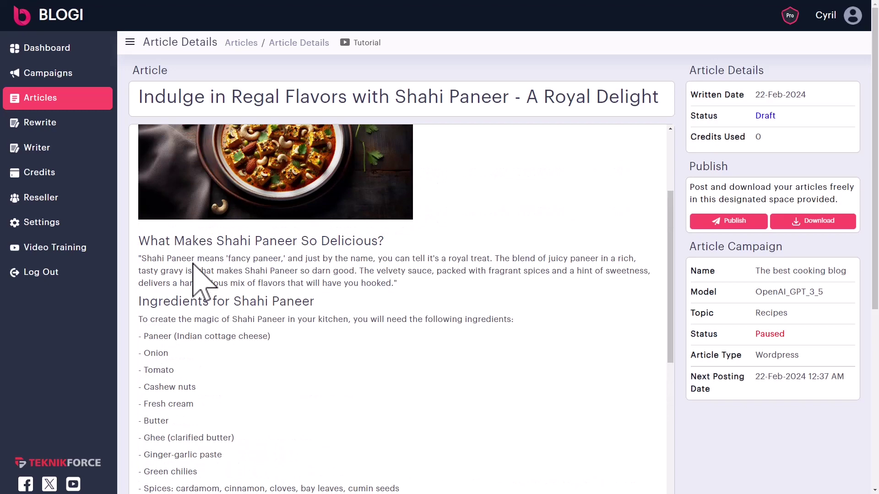
pyautogui.scroll(-1, 200, 275)
pyautogui.scroll(-2, 156, 320)
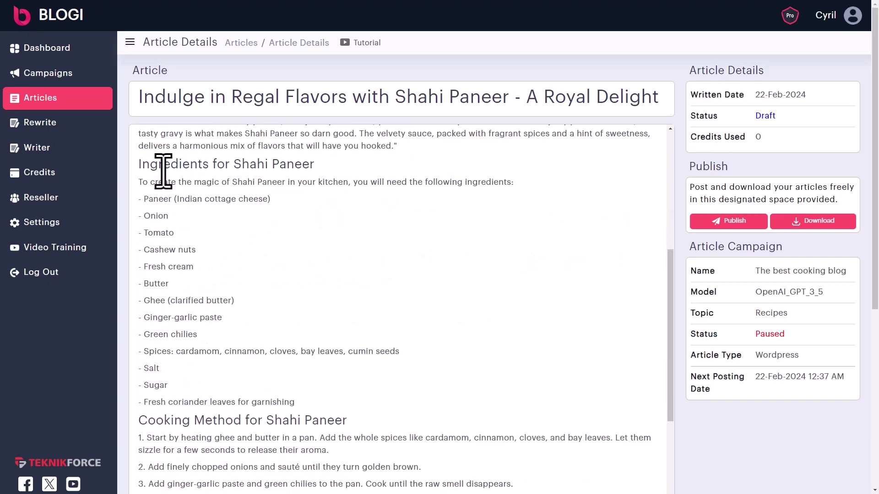
pyautogui.moveTo(139, 164); pyautogui.dragTo(285, 203)
pyautogui.click(228, 281)
pyautogui.scroll(-5, 244, 310)
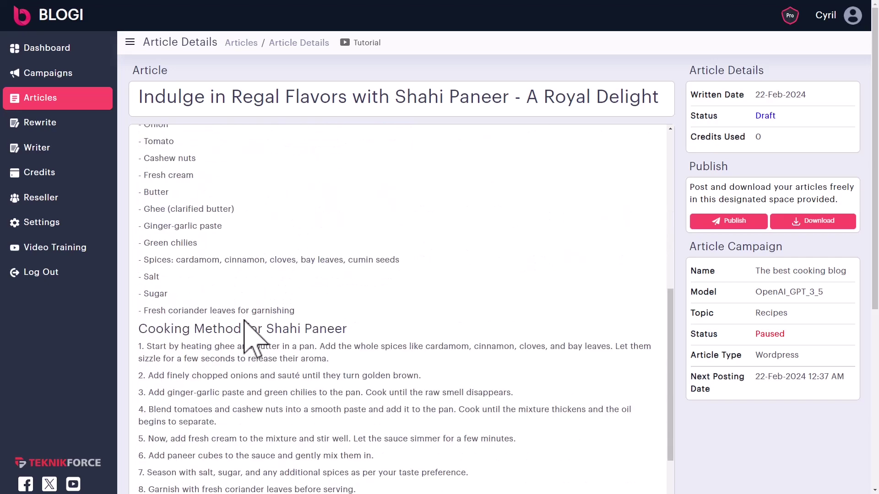
pyautogui.scroll(-3, 241, 326)
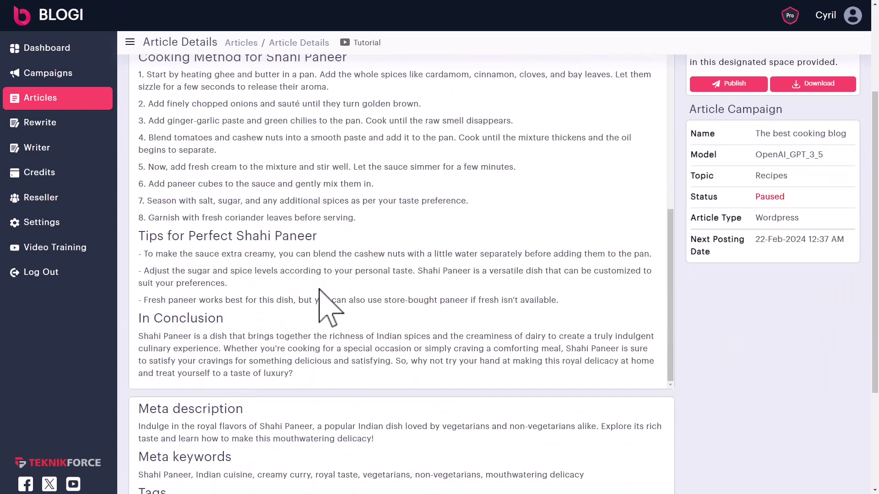
pyautogui.scroll(-3, 327, 310)
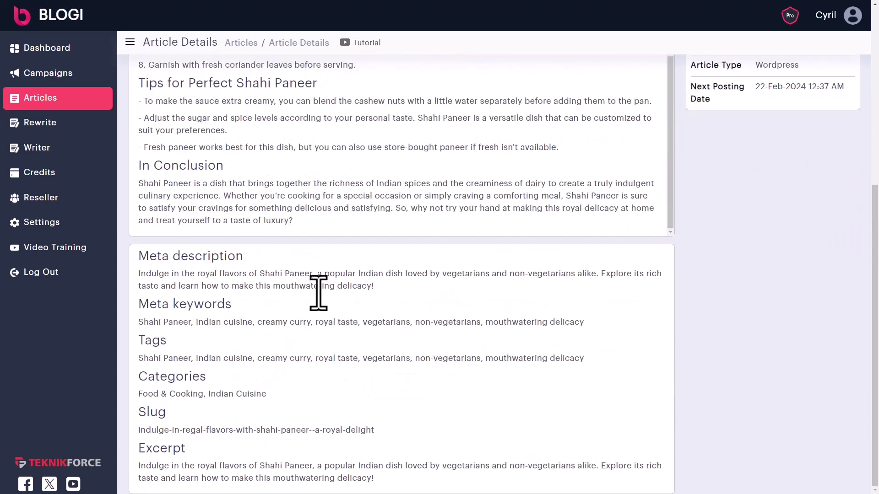
pyautogui.scroll(10, 258, 138)
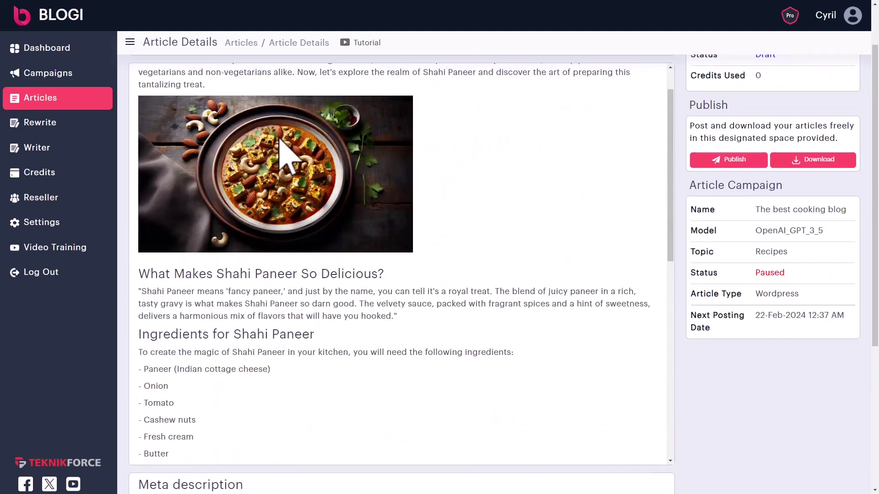
pyautogui.scroll(-10, 276, 251)
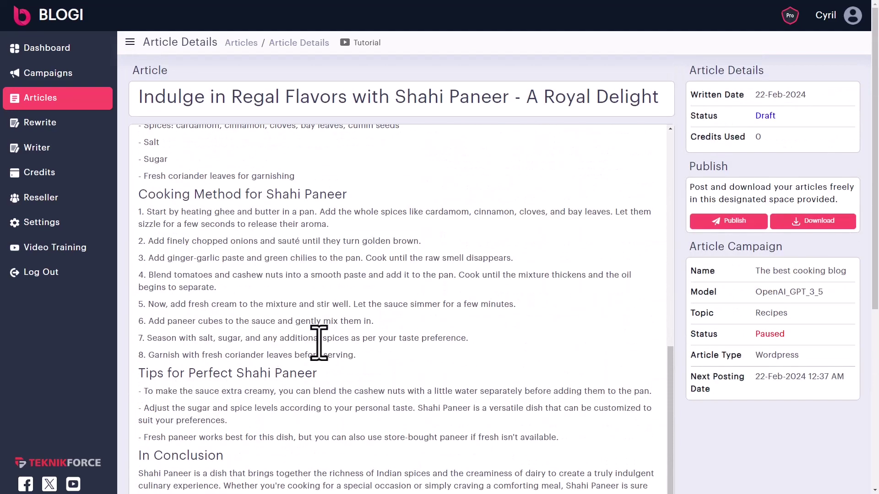
pyautogui.scroll(-6, 318, 343)
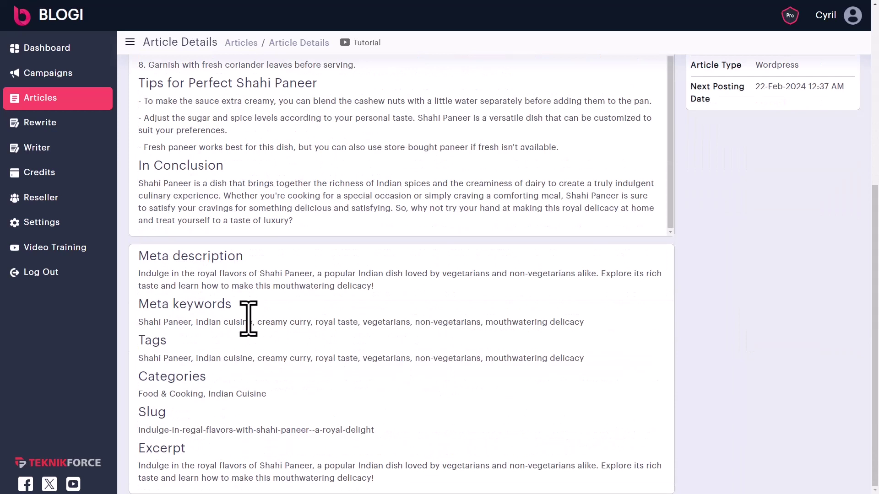
pyautogui.moveTo(162, 274); pyautogui.dragTo(368, 292)
pyautogui.click(370, 287)
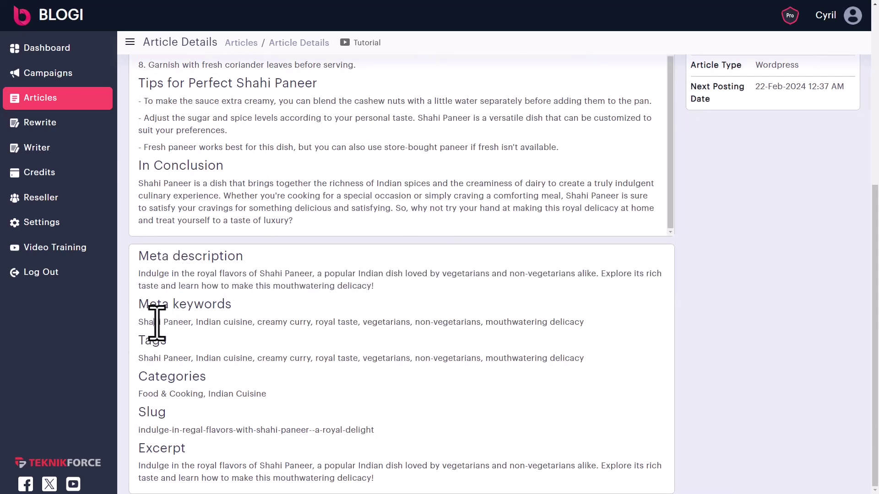
pyautogui.moveTo(156, 323); pyautogui.dragTo(575, 327)
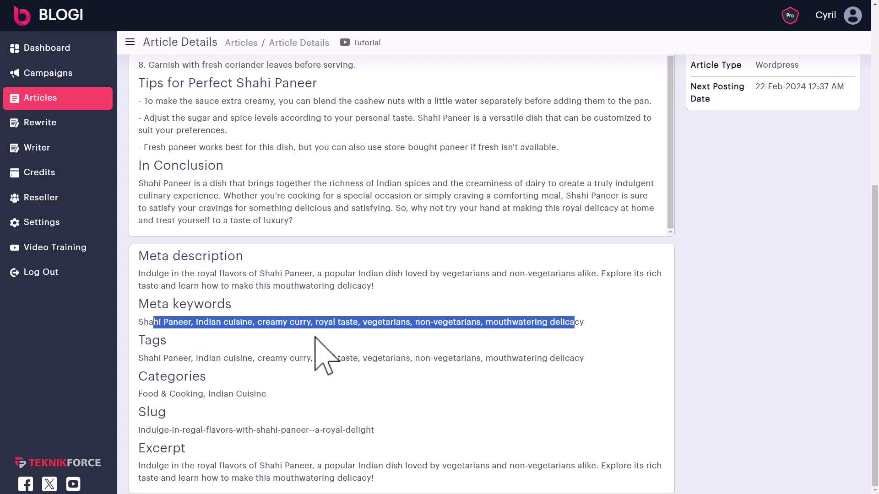
pyautogui.click(208, 338)
pyautogui.moveTo(203, 323); pyautogui.dragTo(456, 323)
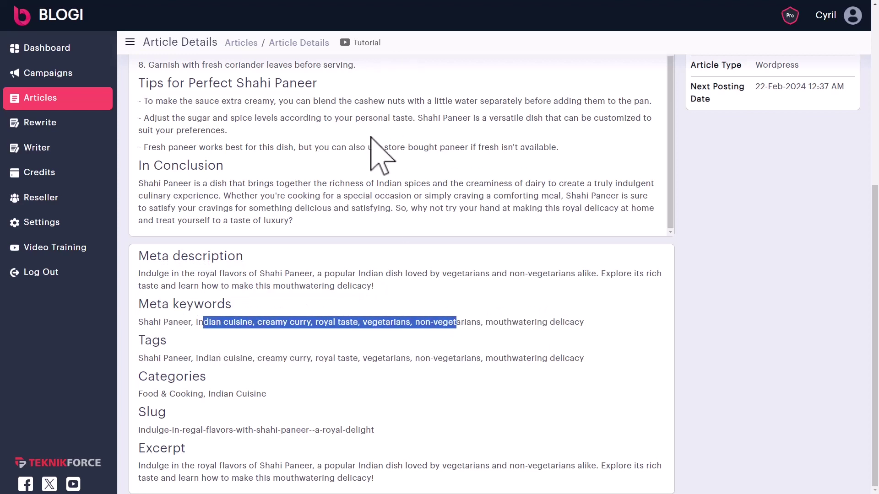
pyautogui.moveTo(562, 321); pyautogui.dragTo(552, 362)
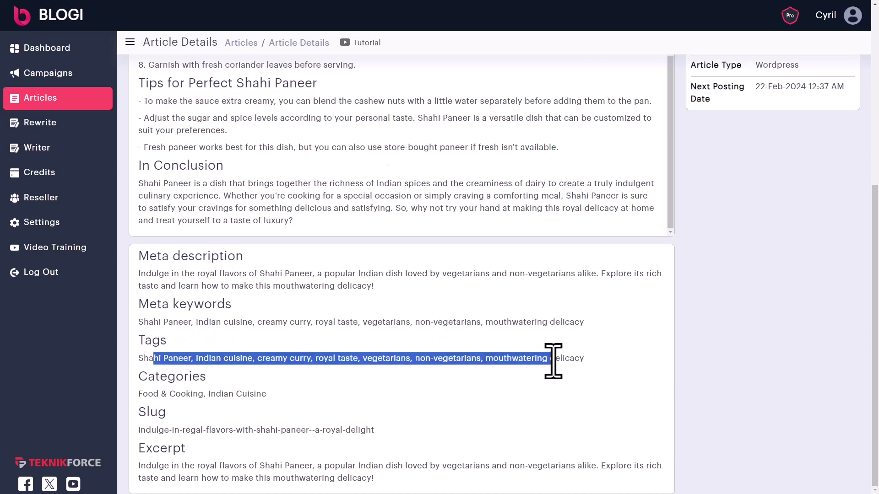
pyautogui.click(553, 359)
pyautogui.moveTo(167, 401); pyautogui.dragTo(241, 393)
pyautogui.click(242, 397)
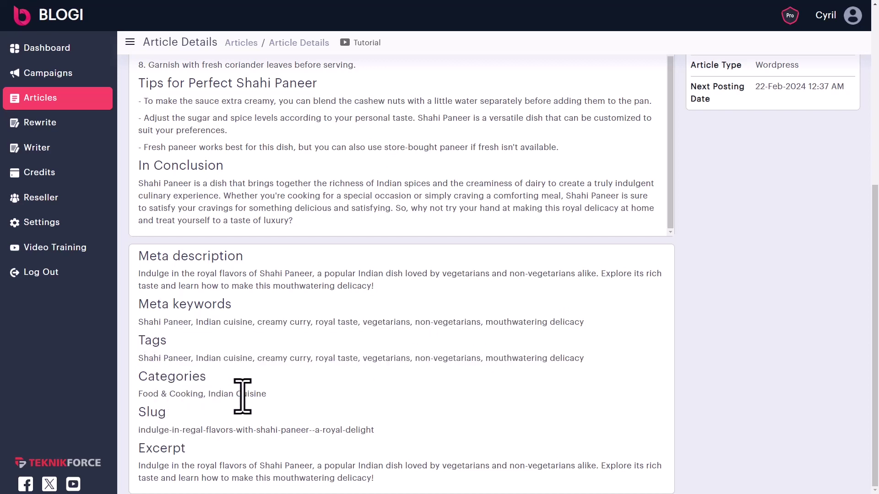
pyautogui.moveTo(155, 433); pyautogui.dragTo(349, 432)
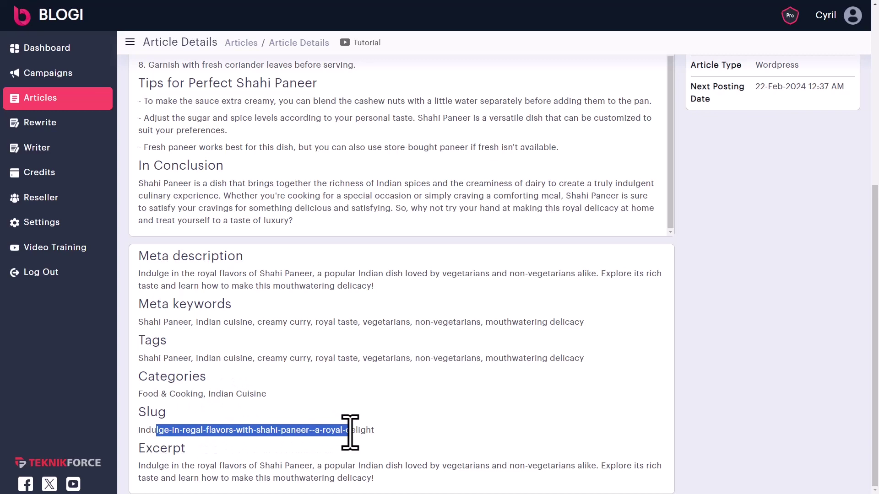
pyautogui.moveTo(171, 466); pyautogui.dragTo(403, 475)
pyautogui.click(401, 474)
pyautogui.scroll(6, 394, 384)
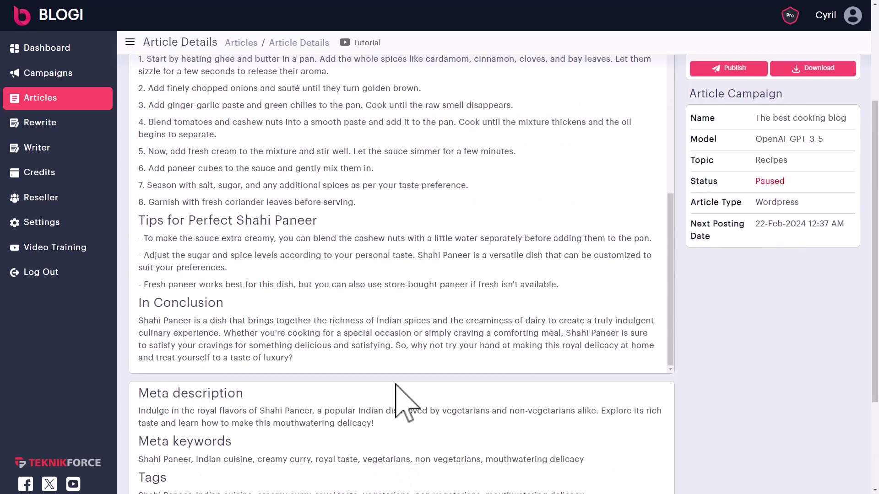
pyautogui.scroll(10, 412, 343)
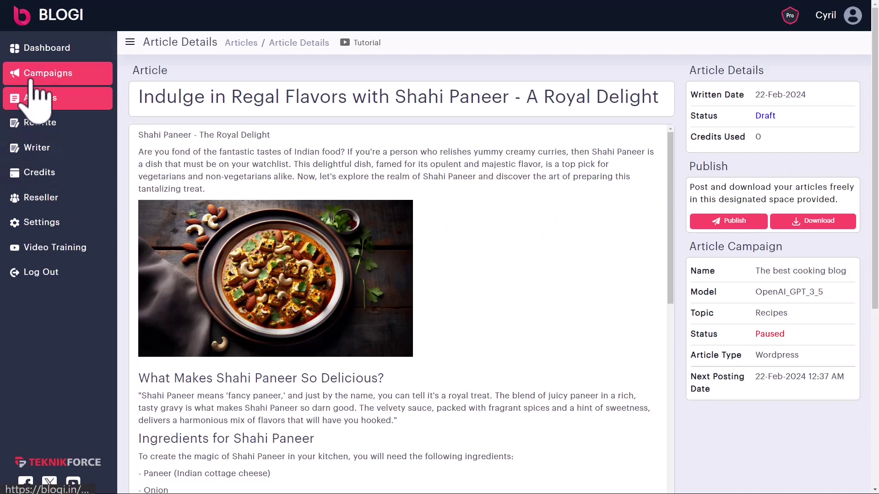
# Create a new campaign named after the cooking blog, with topic Recipes.
pyautogui.click(31, 79)
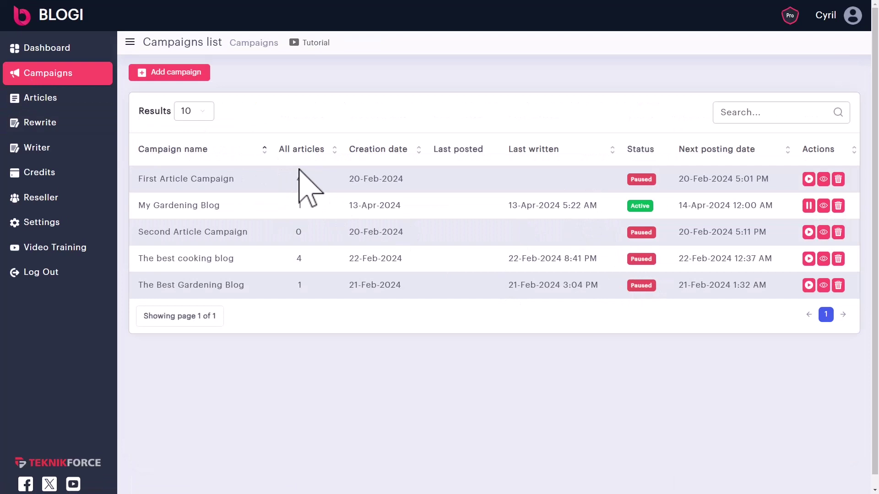
pyautogui.click(192, 74)
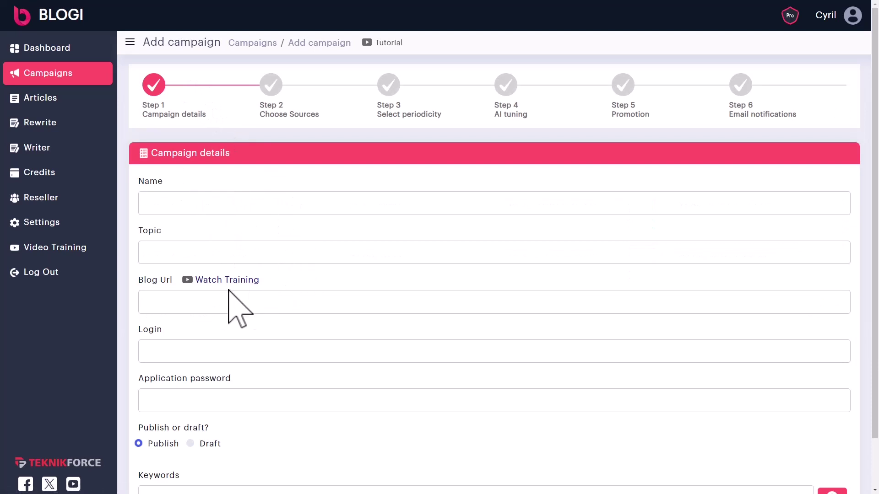
pyautogui.scroll(-1, 214, 251)
pyautogui.click(216, 160)
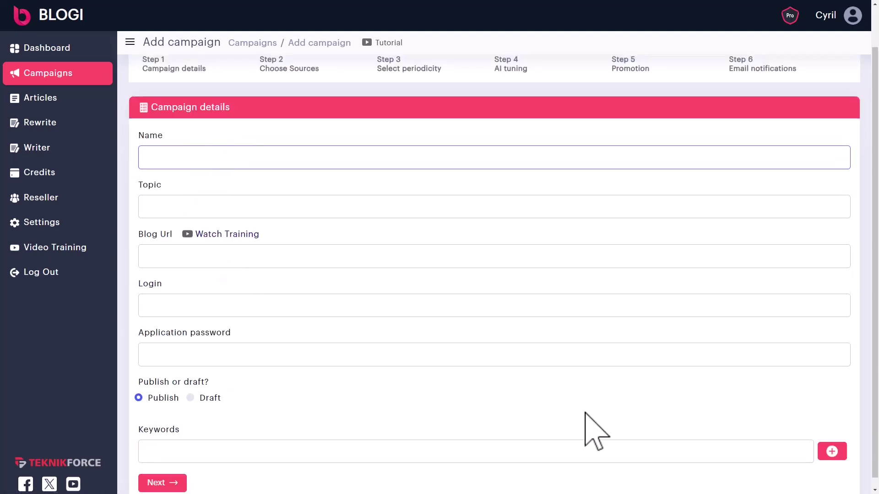
pyautogui.write("Cyril's Cooking Blog")
pyautogui.click(174, 205)
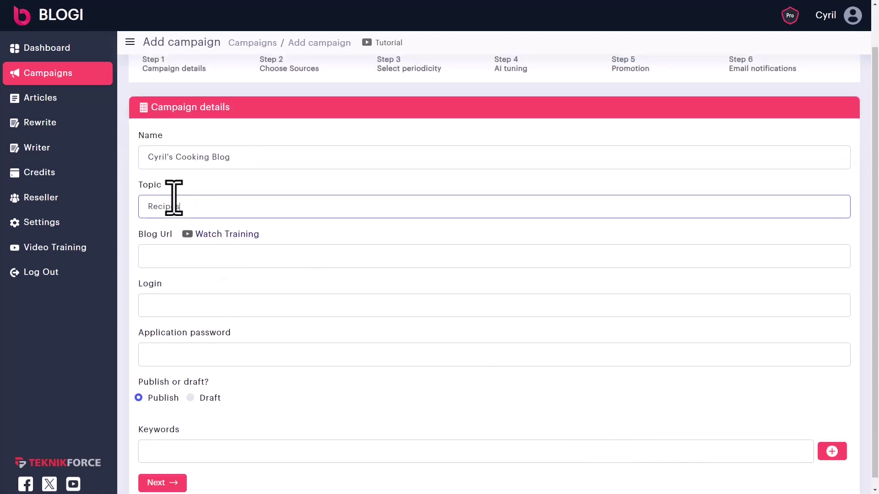
pyautogui.write('Recipes')
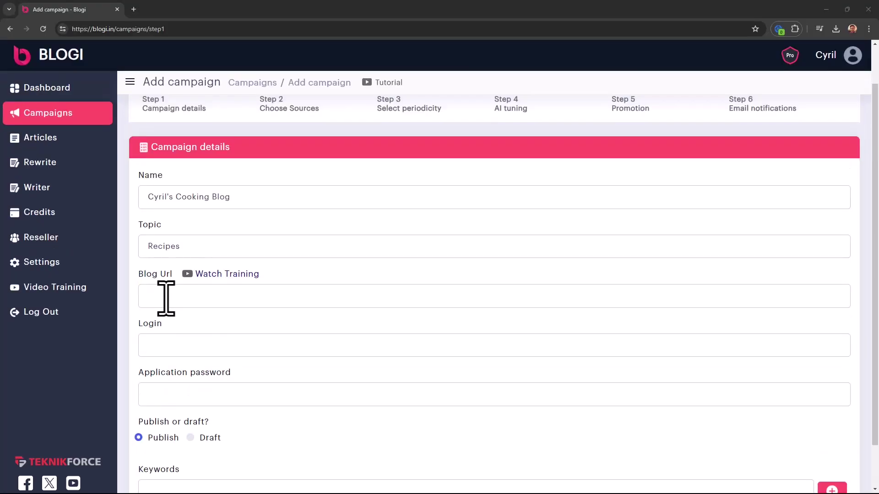
pyautogui.click(166, 298)
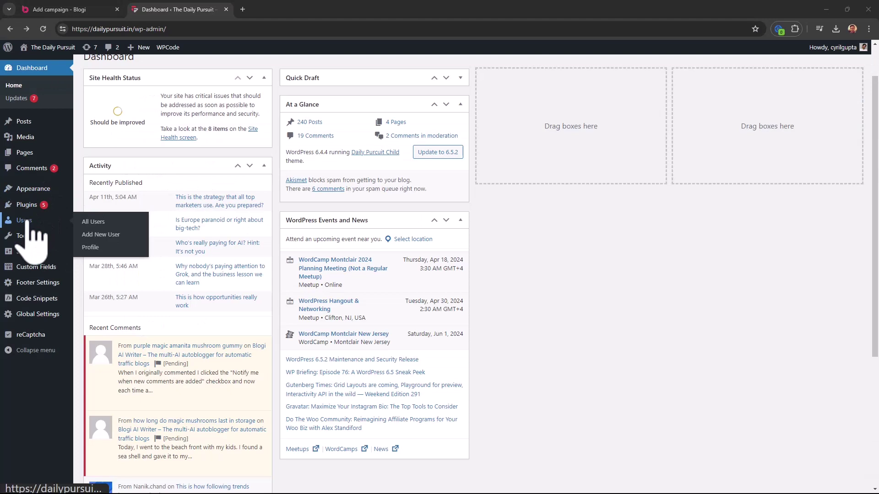
# Add an application password named 'blogi' to the admin profile and select the generated password.
pyautogui.click(26, 220)
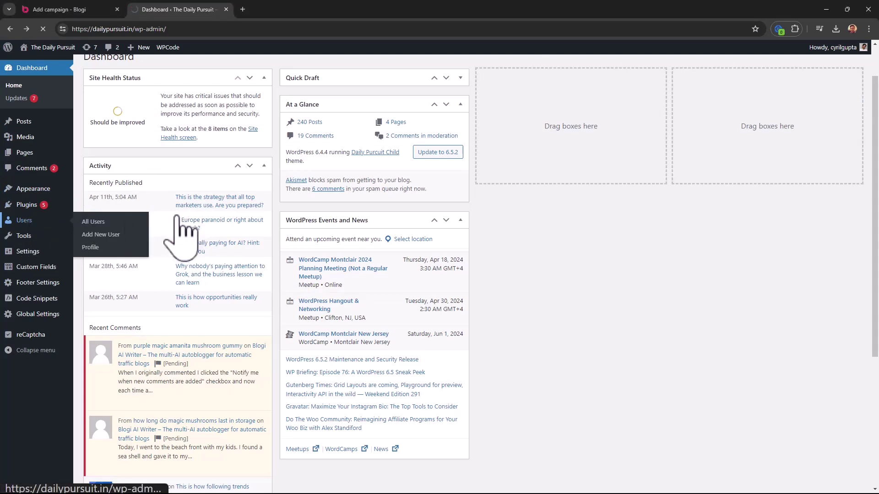
pyautogui.click(137, 171)
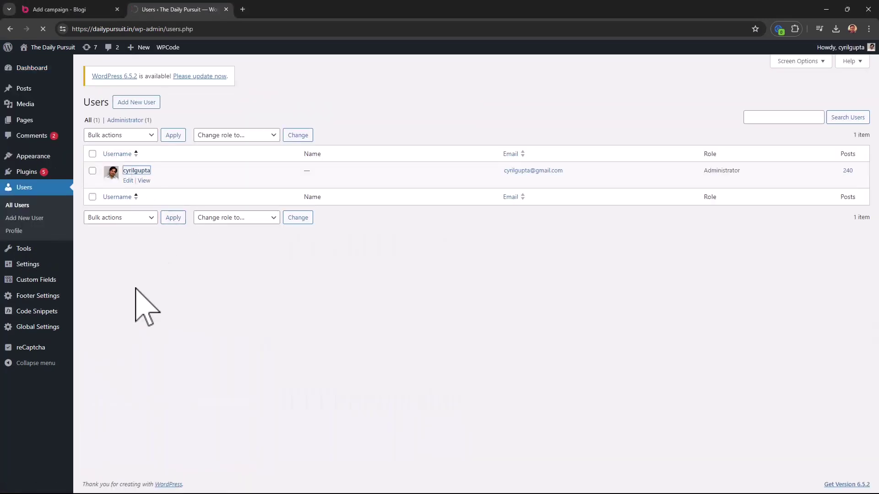
pyautogui.scroll(-12, 151, 307)
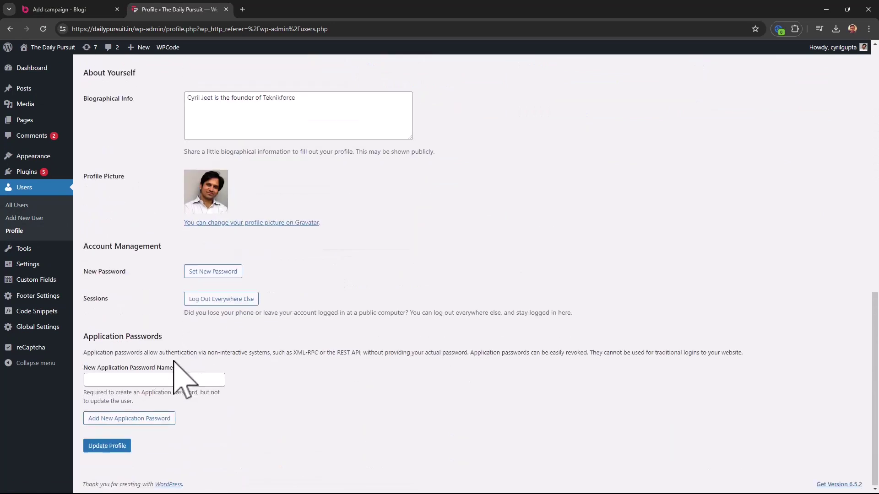
pyautogui.click(133, 380)
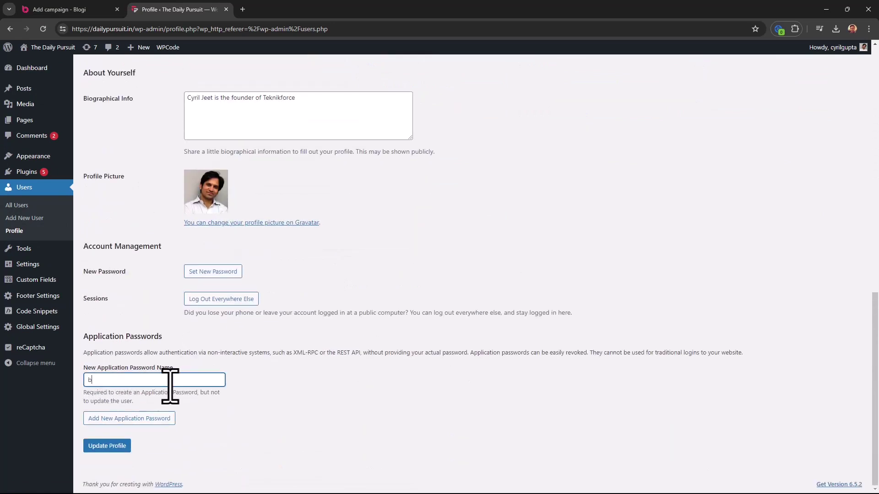
pyautogui.hotkey('ctrl', 'a')
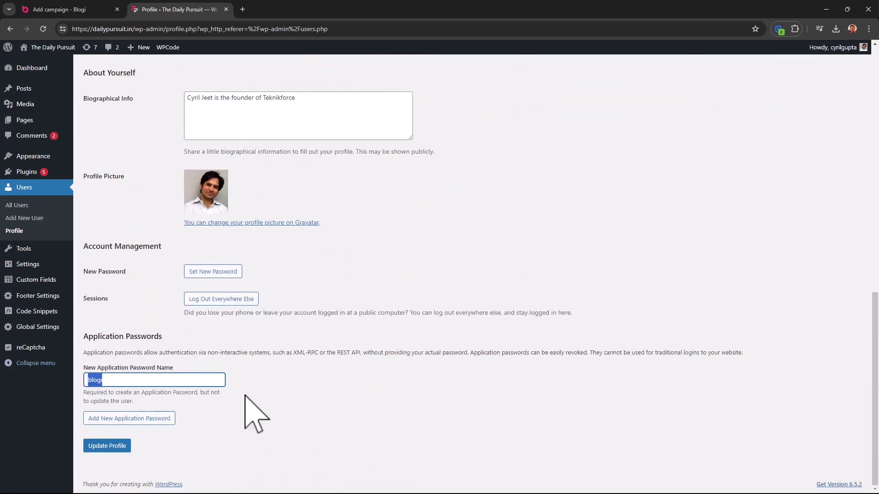
pyautogui.click(251, 416)
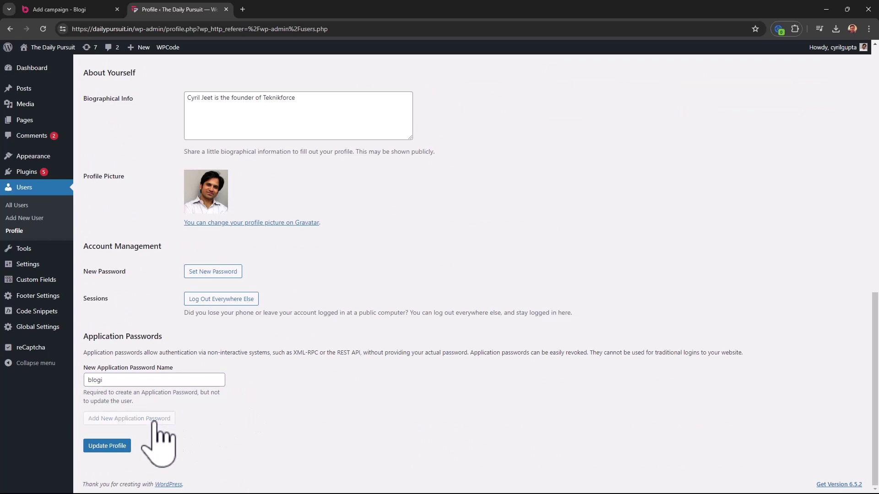
pyautogui.scroll(-3, 158, 437)
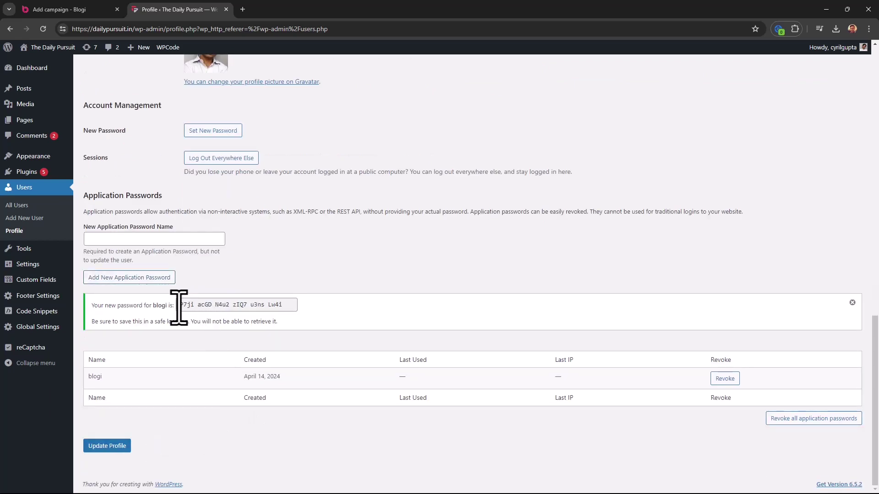
pyautogui.moveTo(179, 308); pyautogui.dragTo(292, 308)
pyautogui.click(87, 10)
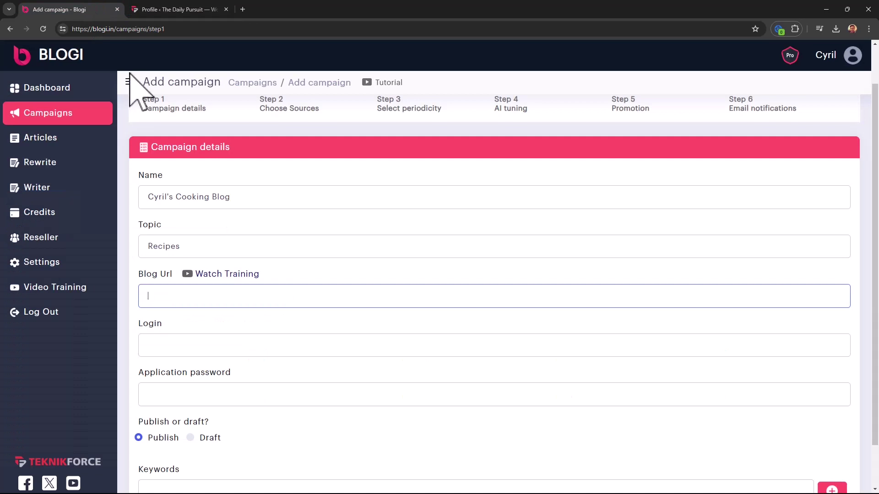
pyautogui.click(194, 396)
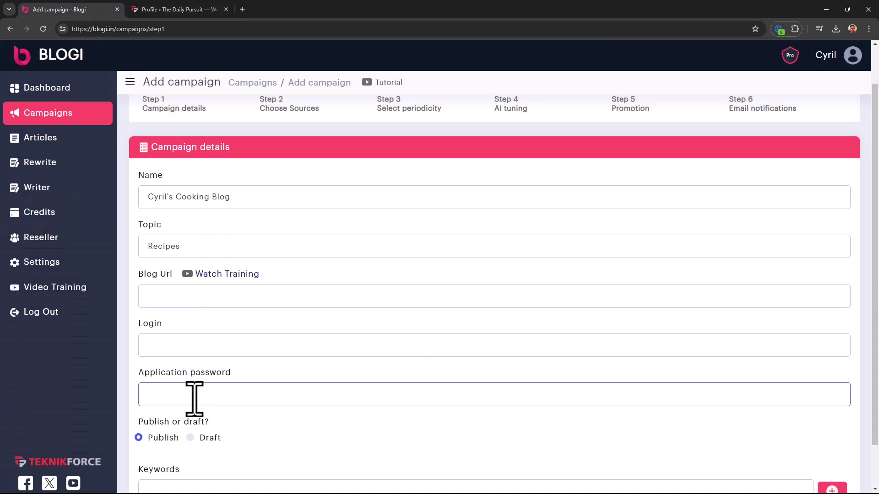
pyautogui.hotkey('ctrl', 'v')
pyautogui.click(192, 9)
pyautogui.scroll(10, 192, 375)
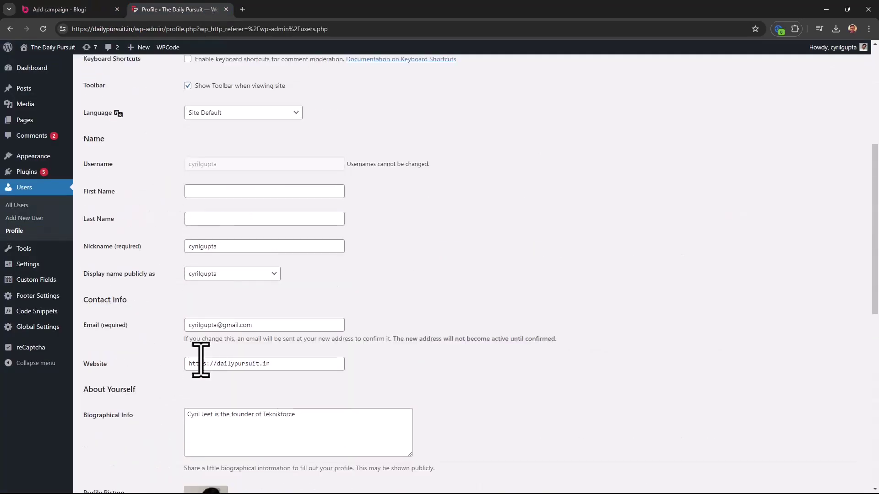
pyautogui.scroll(5, 208, 183)
pyautogui.scroll(-5, 192, 183)
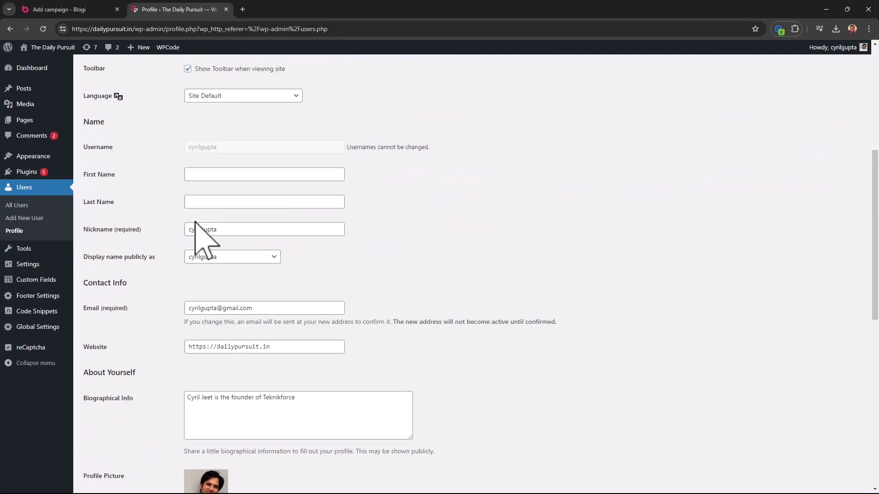
pyautogui.click(90, 9)
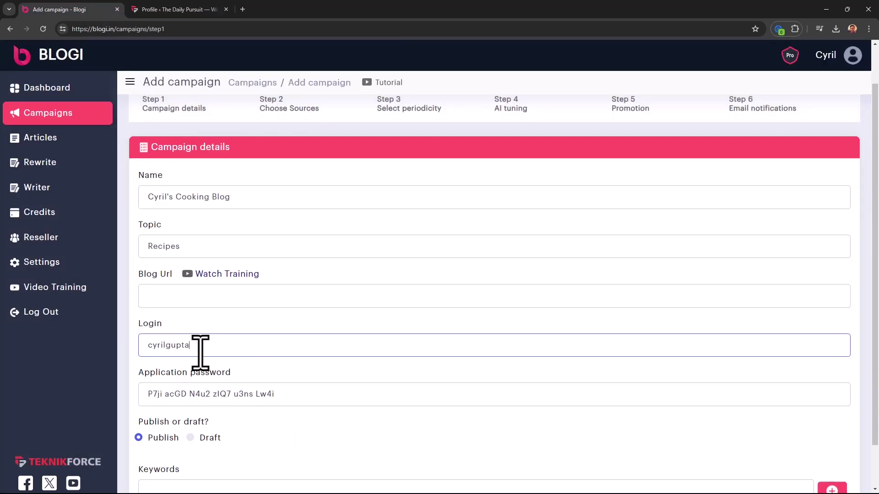
pyautogui.click(179, 9)
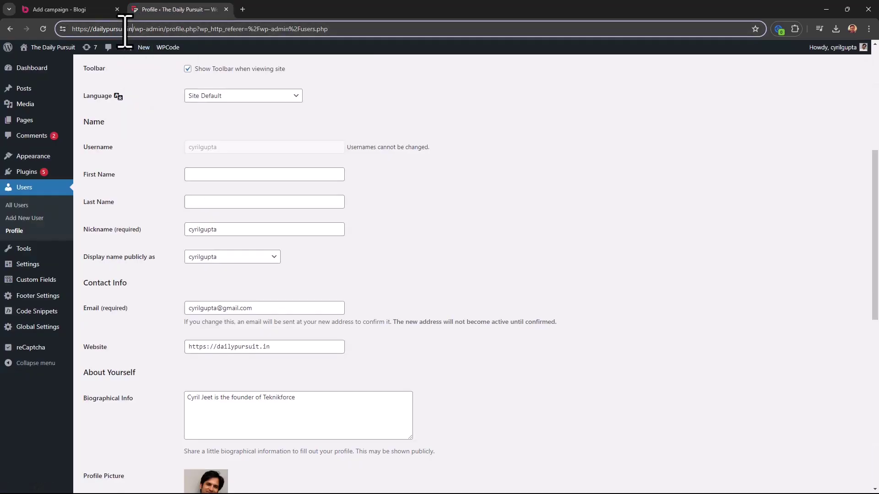
pyautogui.moveTo(132, 29); pyautogui.dragTo(55, 28)
pyautogui.click(87, 10)
pyautogui.click(156, 298)
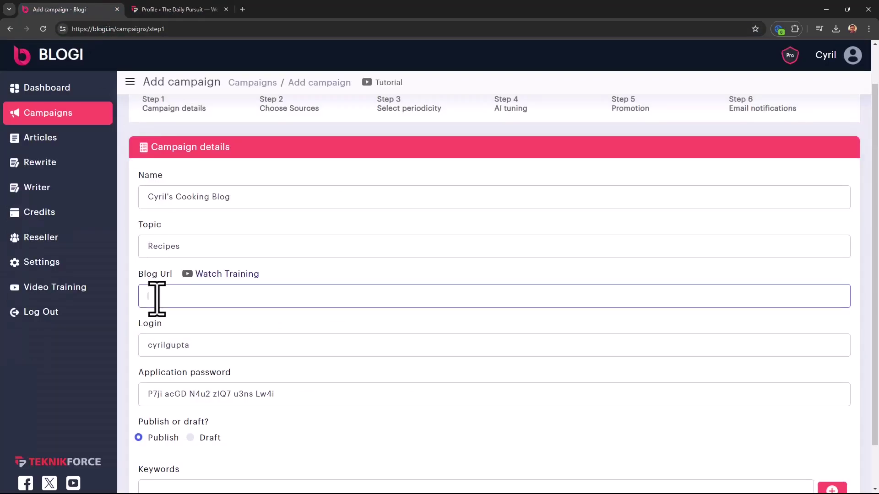
pyautogui.scroll(-1, 204, 311)
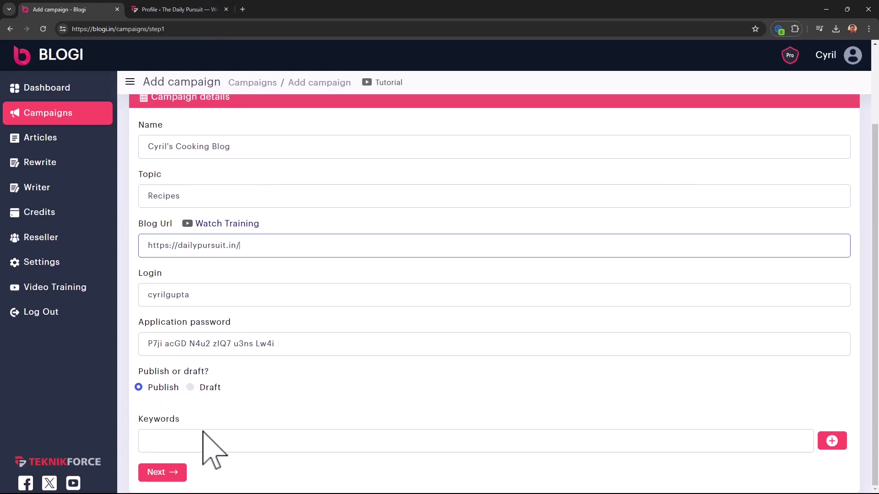
# Add the keywords delicious, tasty and healthy recipes to the campaign.
pyautogui.click(201, 446)
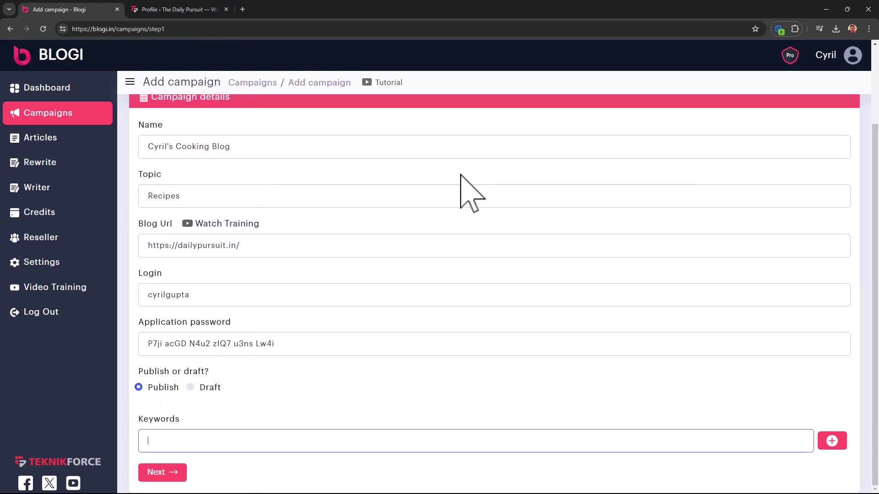
pyautogui.write('delicious recipes, tasty recipes, healthy recipes')
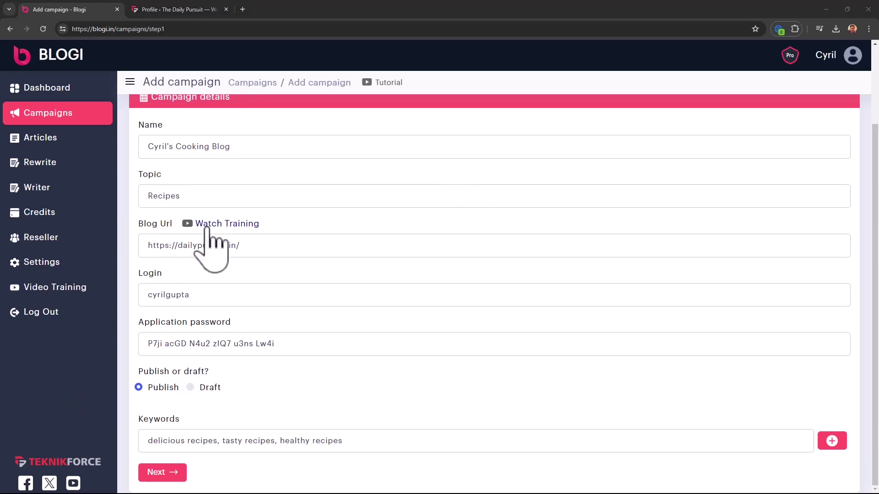
pyautogui.click(832, 441)
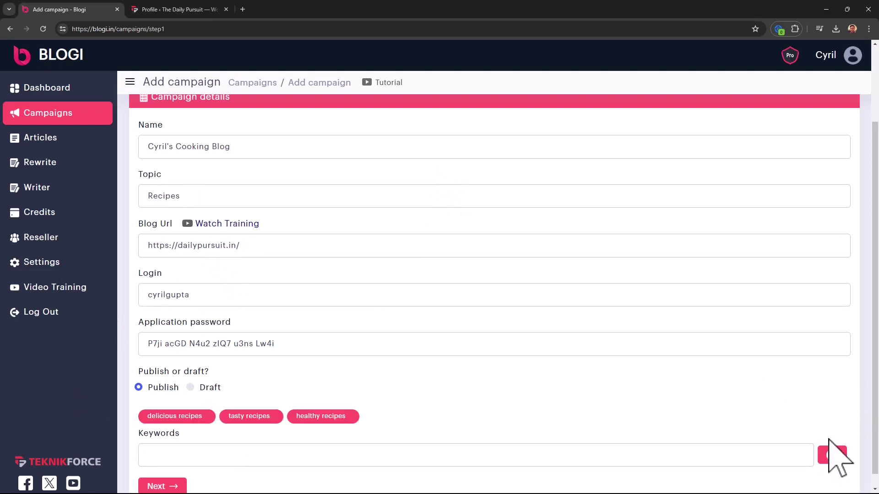
pyautogui.scroll(-1, 205, 435)
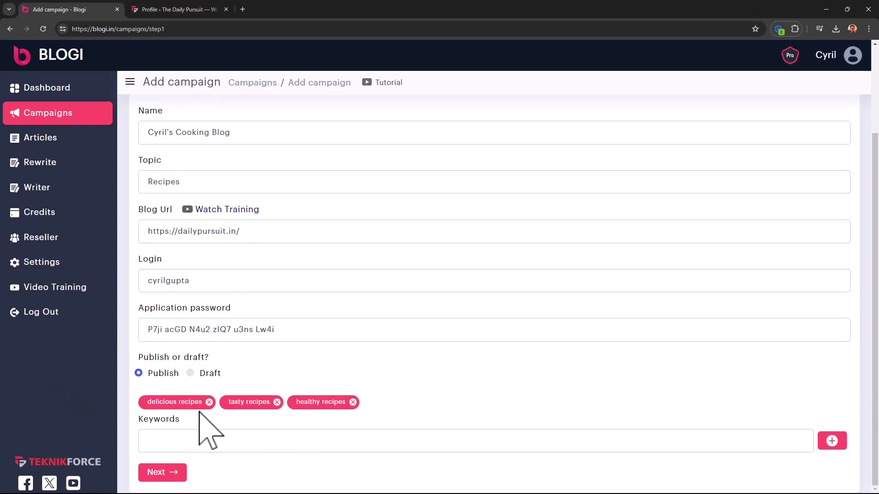
pyautogui.click(278, 446)
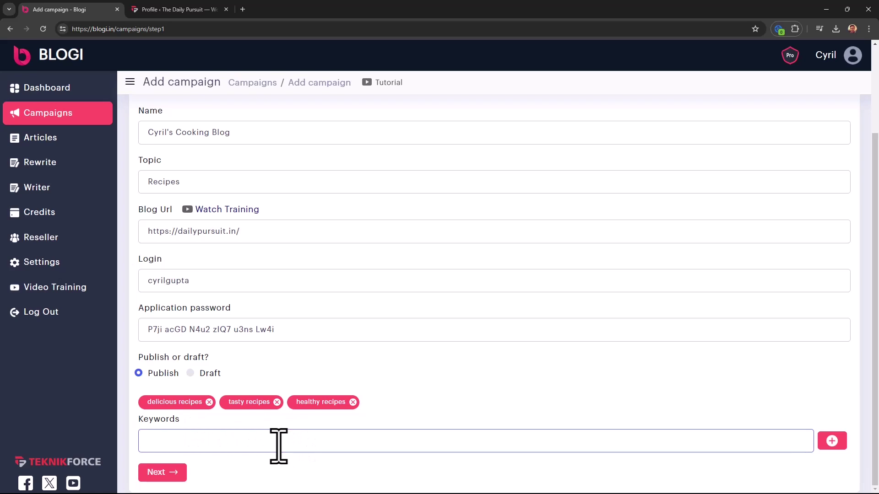
pyautogui.click(174, 473)
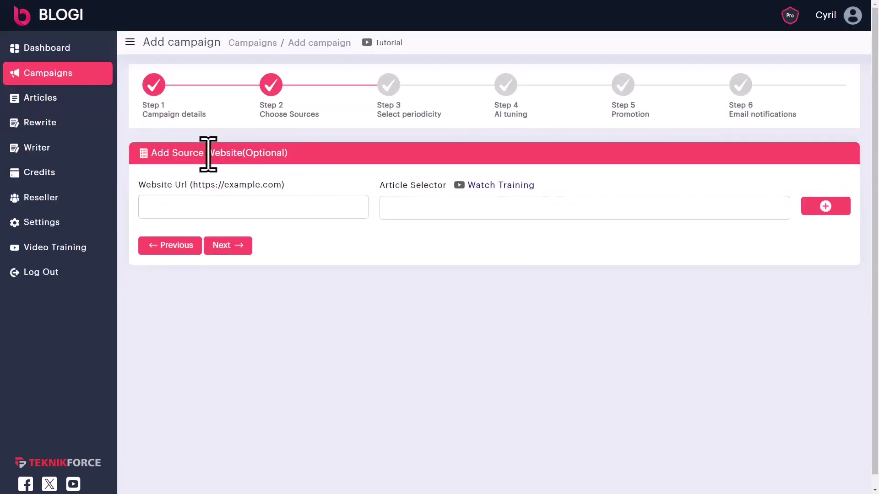
# Advance to Step 2 Choose Sources and focus the empty Website Url field.
pyautogui.moveTo(207, 154)
pyautogui.mouseDown()
pyautogui.moveTo(296, 153)
pyautogui.moveTo(206, 154)
pyautogui.mouseUp()
pyautogui.click(206, 154)
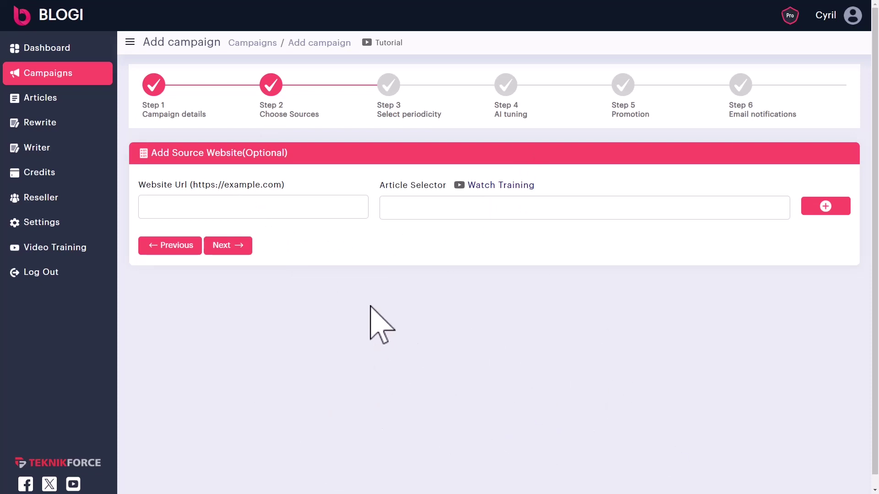
pyautogui.click(240, 209)
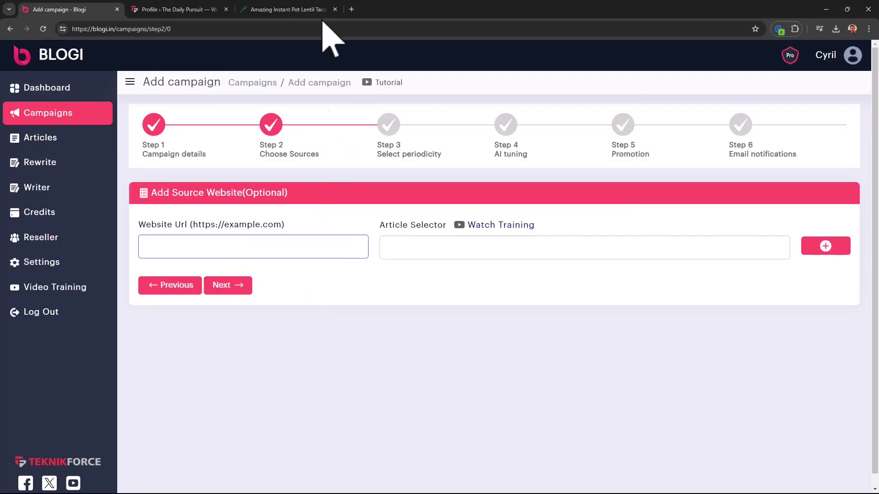
# Open Chrome DevTools on the Amazing Instant Pot Lentil Tacos recipe page.
pyautogui.click(315, 9)
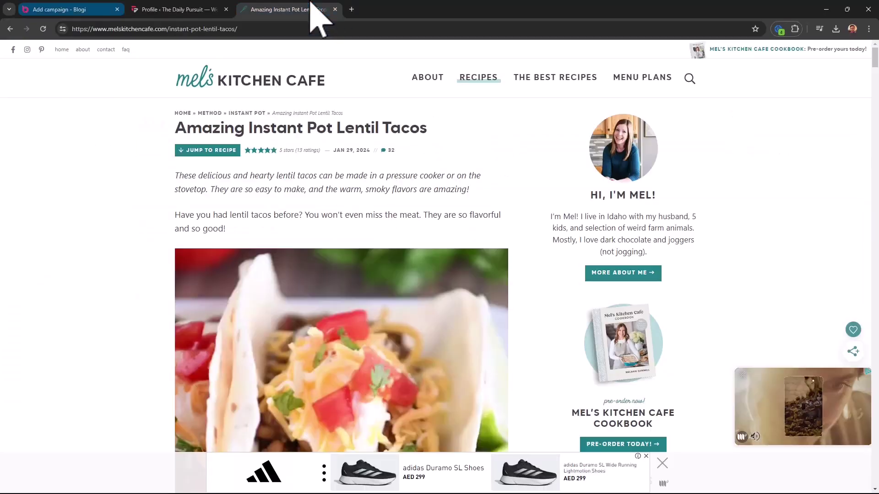
pyautogui.hotkey('ctrl', '1')
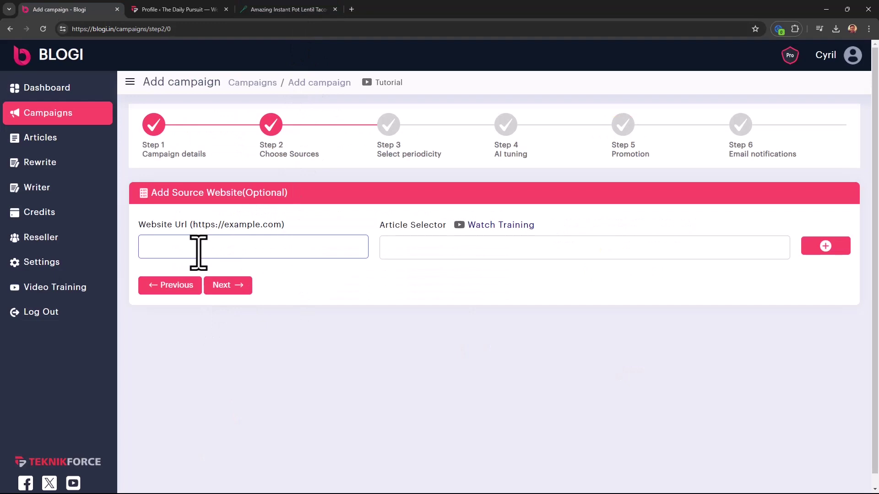
pyautogui.click(313, 11)
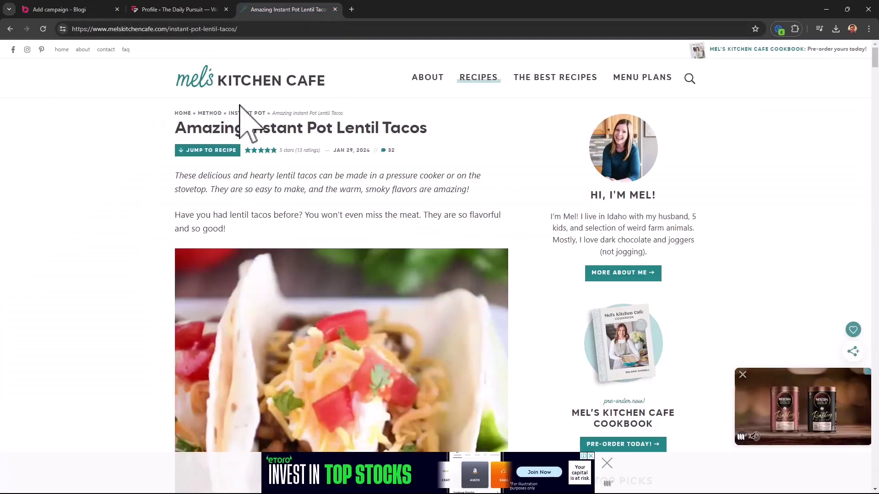
pyautogui.scroll(-5, 192, 219)
pyautogui.scroll(5, 190, 245)
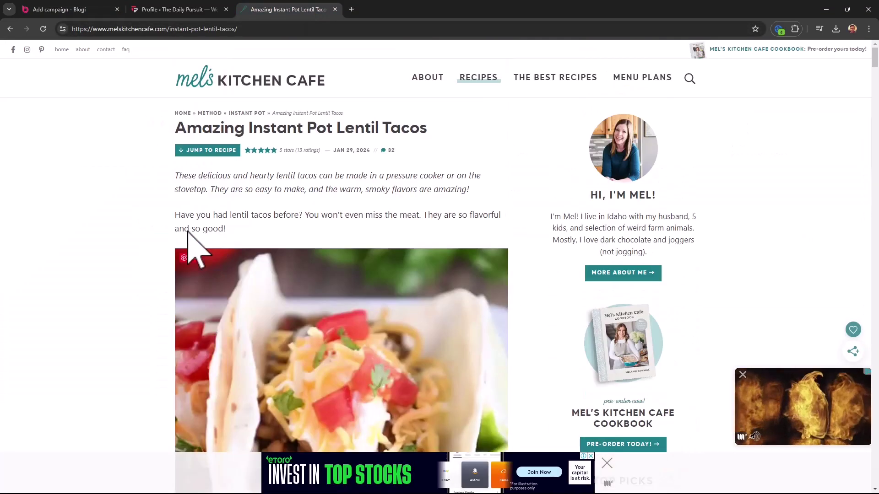
pyautogui.rightClick(112, 216)
pyautogui.click(158, 431)
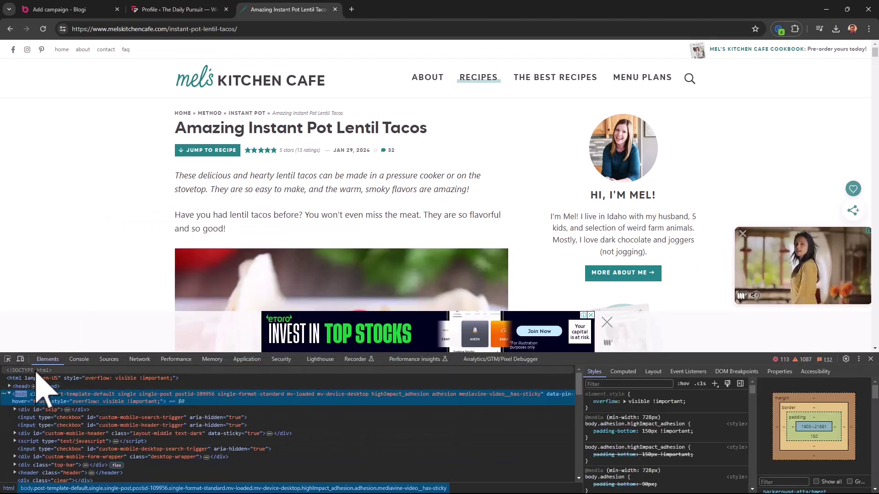
# Pick the article.post.single-post-content element and copy its CSS selector.
pyautogui.click(8, 359)
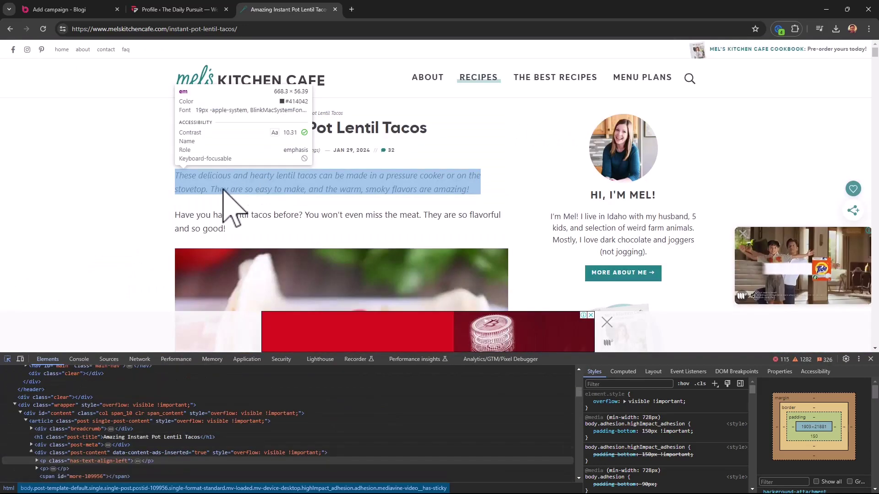
pyautogui.click(437, 145)
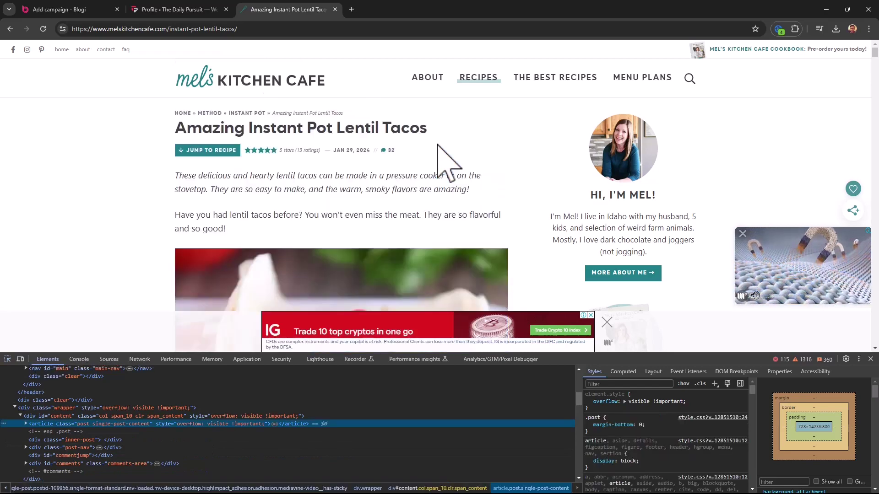
pyautogui.rightClick(50, 425)
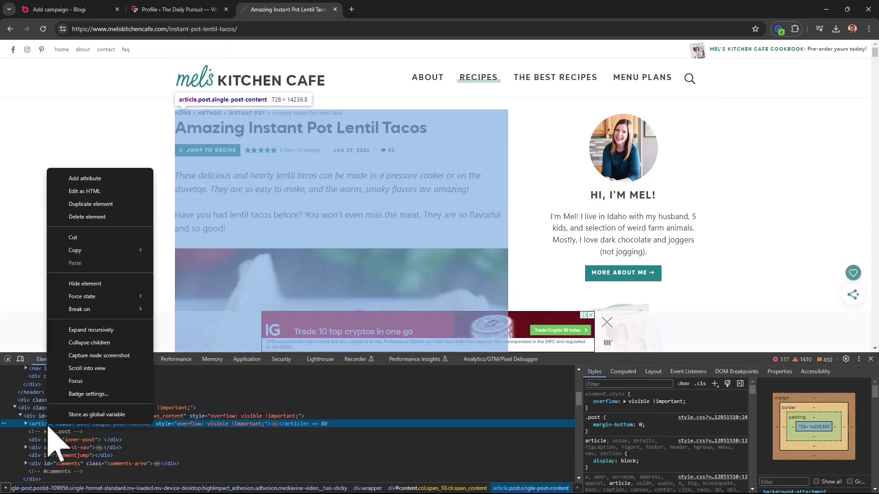
pyautogui.moveTo(115, 251)
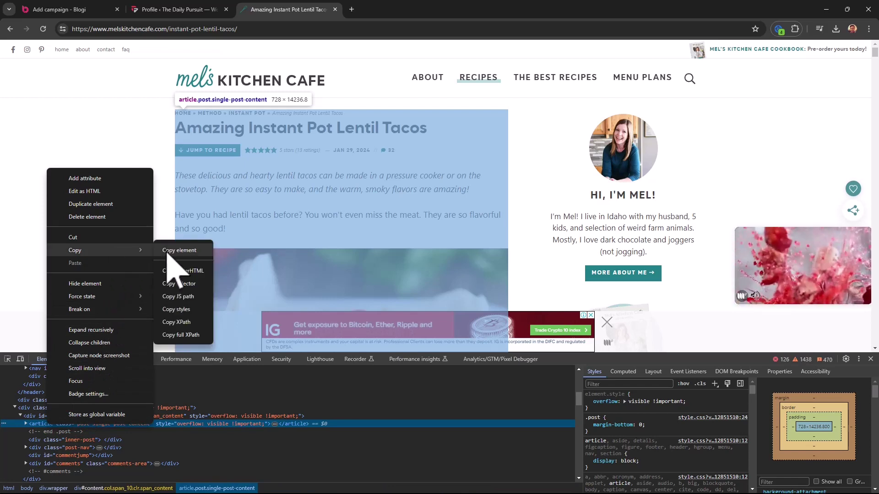
pyautogui.click(183, 284)
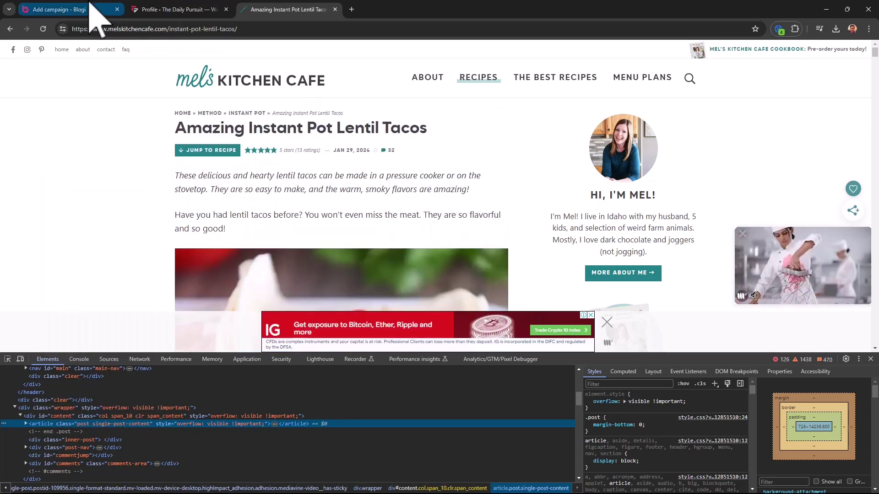
pyautogui.click(90, 6)
pyautogui.click(459, 240)
pyautogui.hotkey('ctrl', 'v')
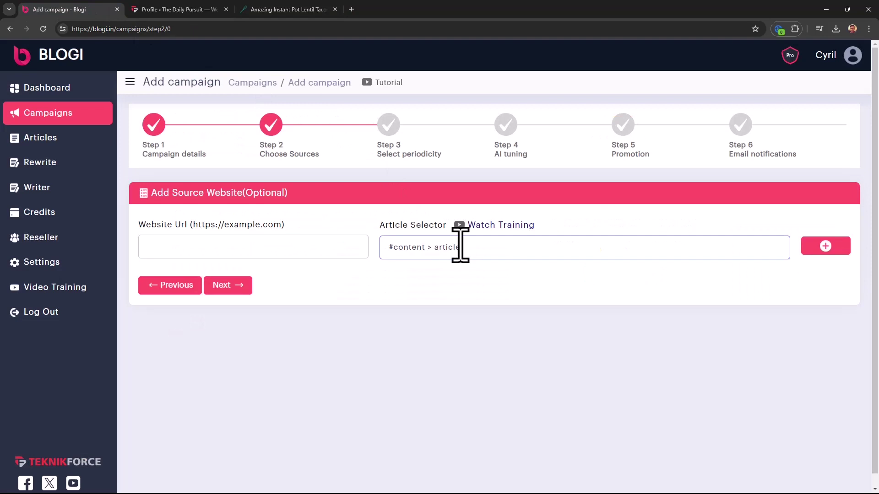
pyautogui.click(293, 9)
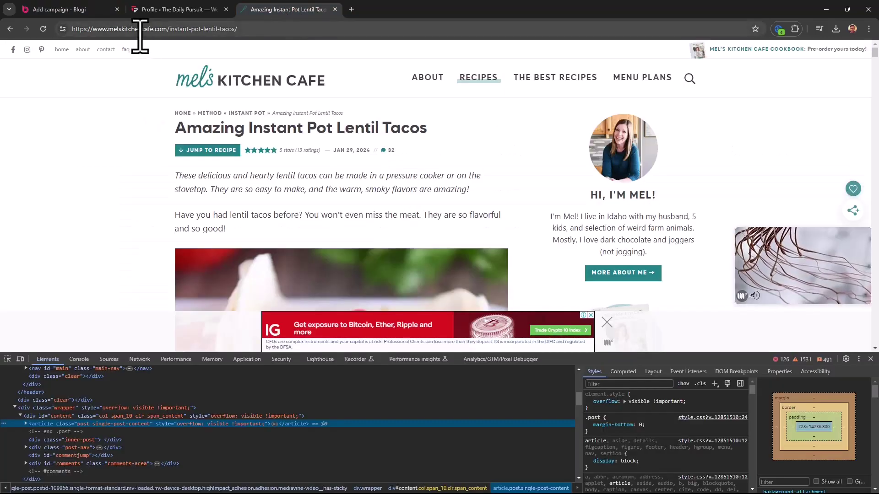
pyautogui.click(167, 29)
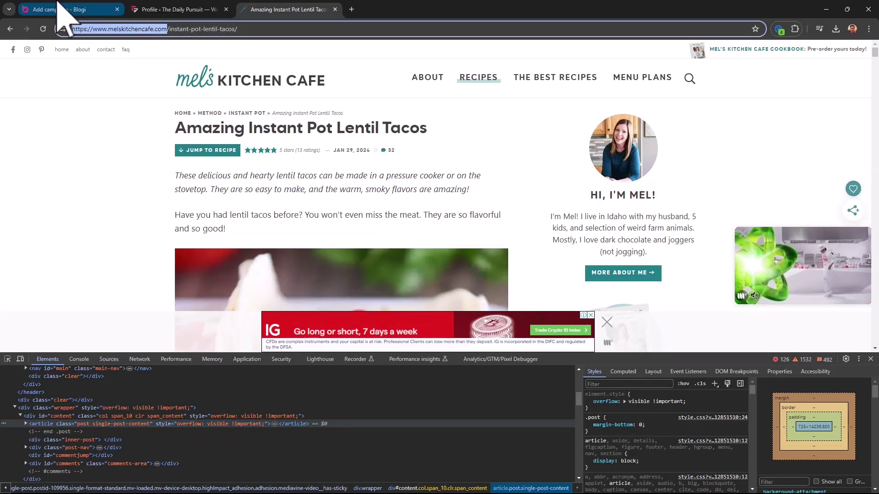
pyautogui.click(71, 6)
pyautogui.click(270, 254)
pyautogui.hotkey('ctrl', 'v')
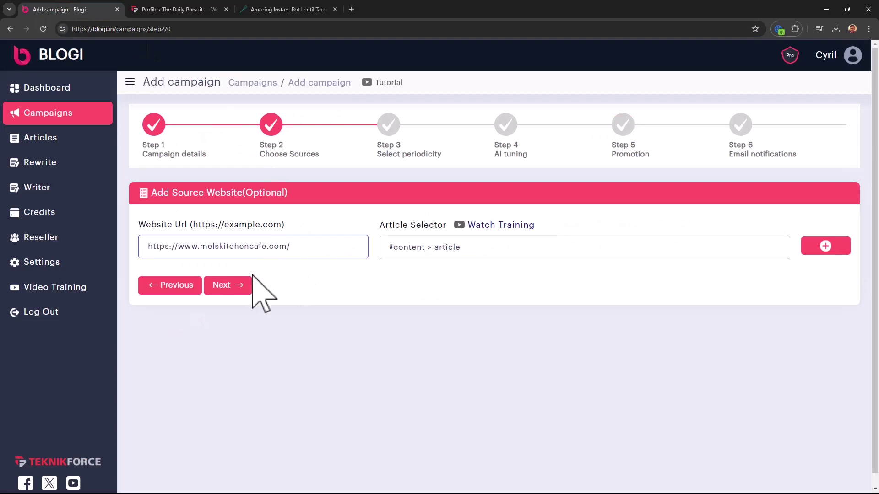
pyautogui.click(838, 250)
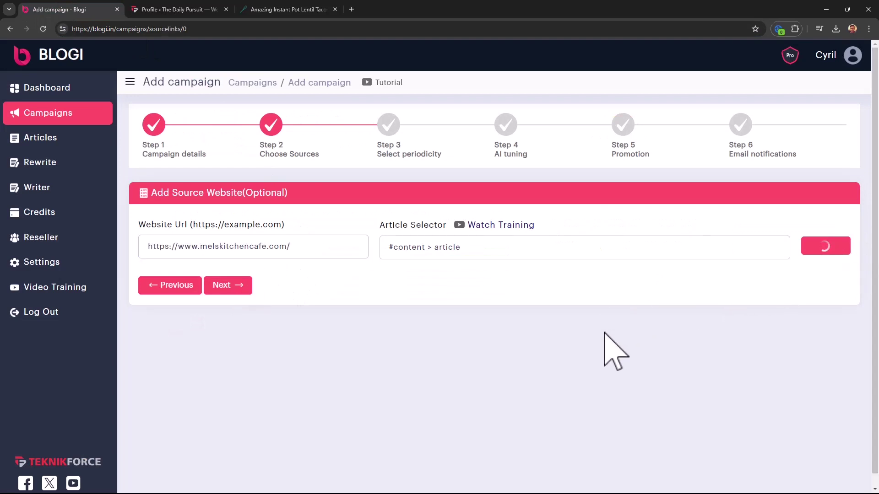
# Keep only the Baked Sweet and Sour Chicken link and add the source website.
pyautogui.scroll(-4, 275, 347)
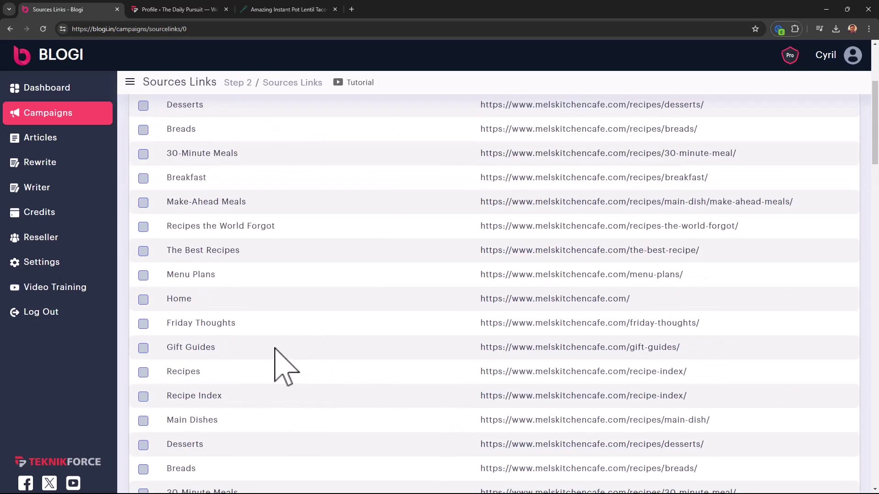
pyautogui.scroll(-20, 274, 348)
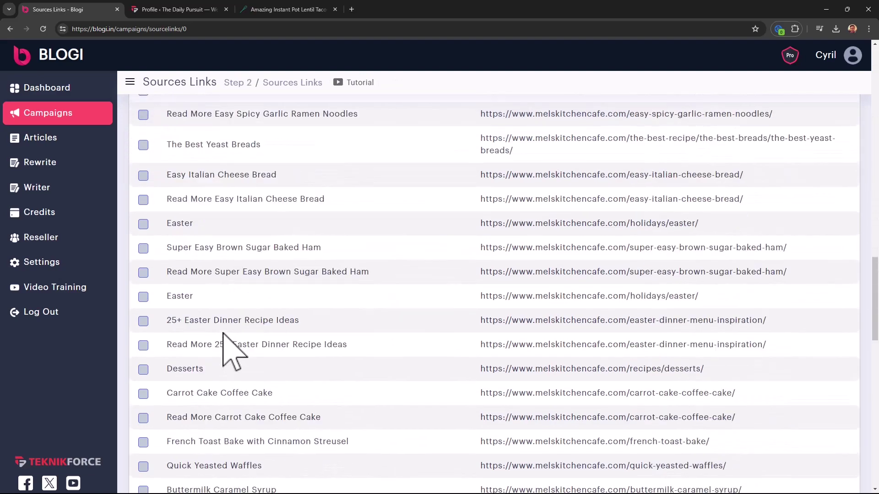
pyautogui.scroll(-8, 224, 347)
pyautogui.scroll(3, 219, 347)
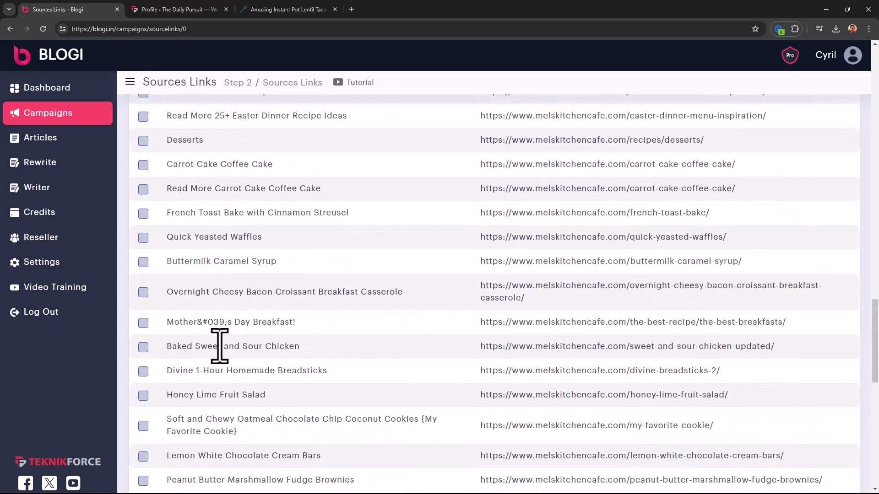
pyautogui.click(142, 347)
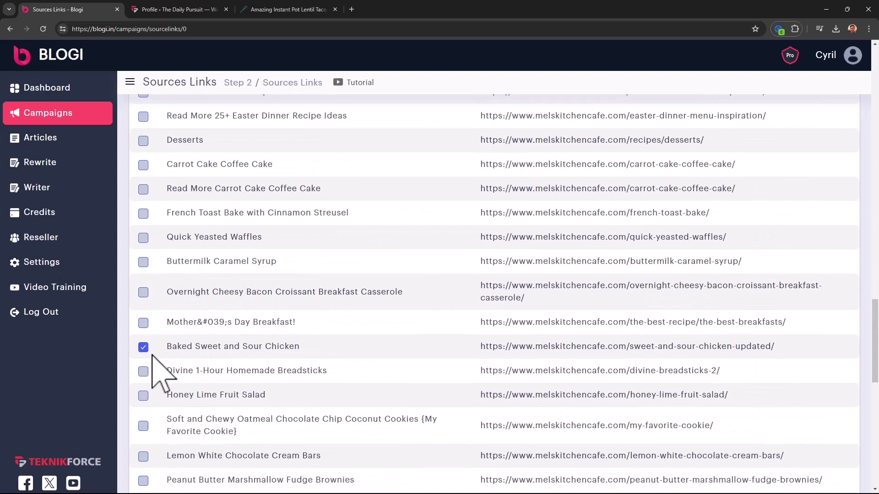
pyautogui.scroll(-4, 165, 362)
pyautogui.click(143, 273)
pyautogui.click(143, 274)
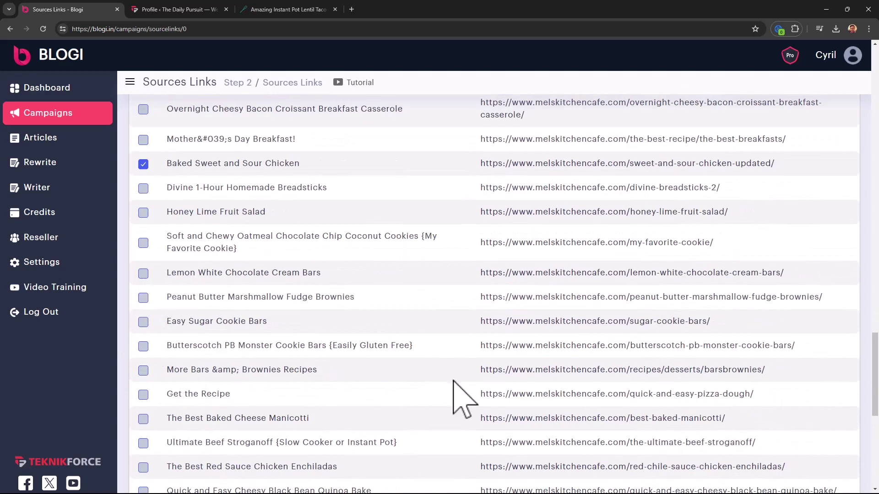
pyautogui.scroll(-8, 452, 333)
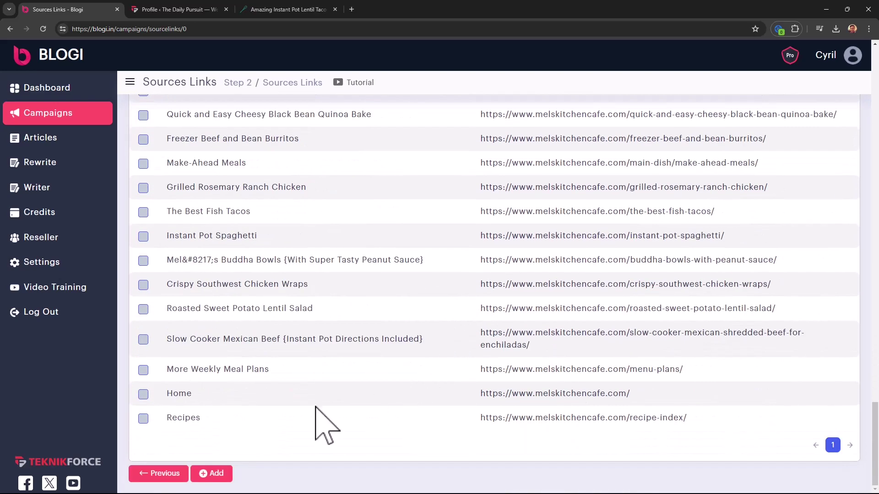
pyautogui.click(213, 477)
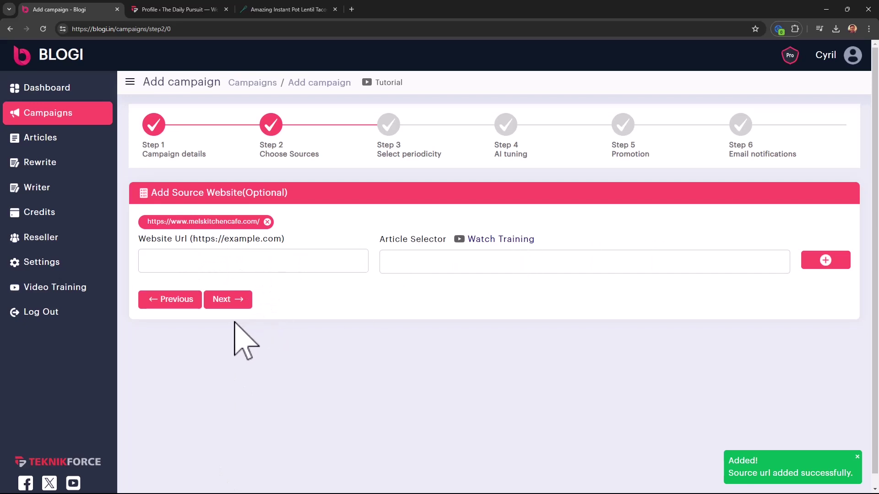
# On the periodicity step, try the monthly and every-4-days schedule options.
pyautogui.click(228, 303)
pyautogui.press('F11')
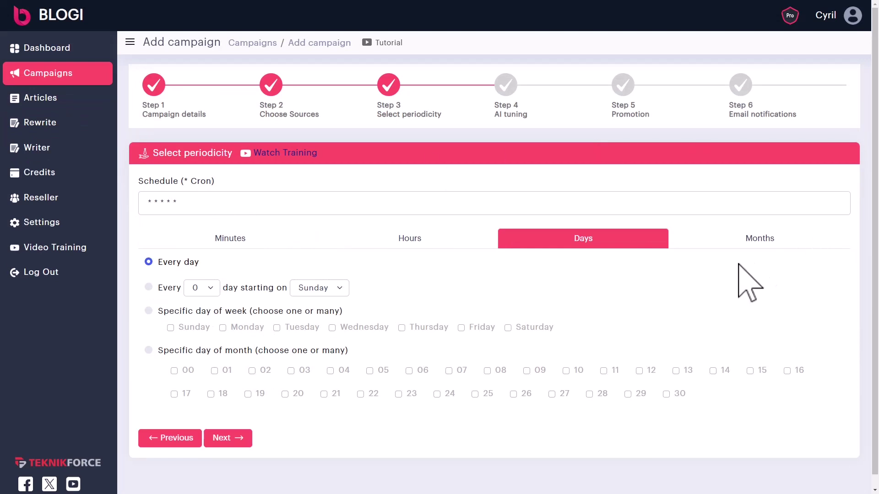
pyautogui.click(753, 240)
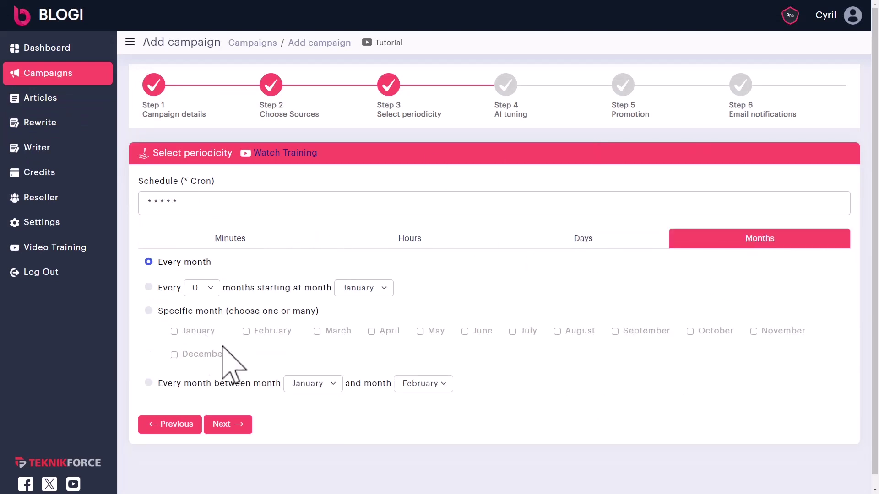
pyautogui.click(613, 240)
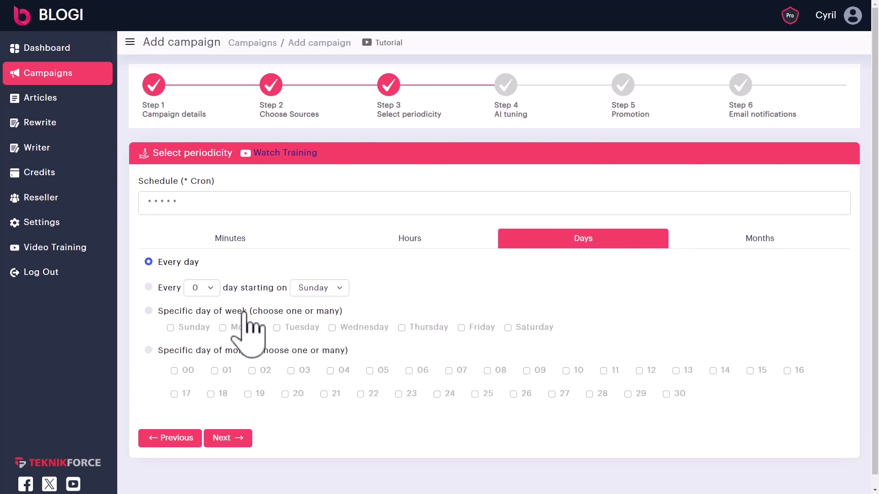
pyautogui.click(148, 287)
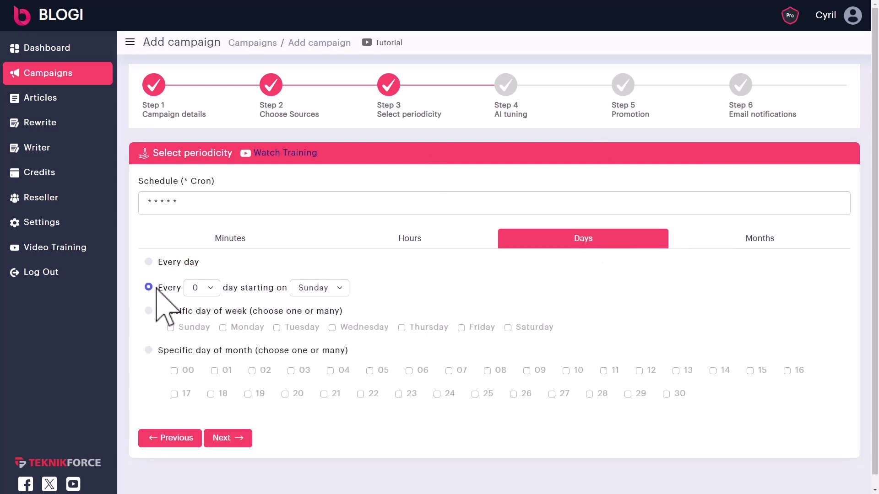
pyautogui.click(201, 287)
pyautogui.click(201, 336)
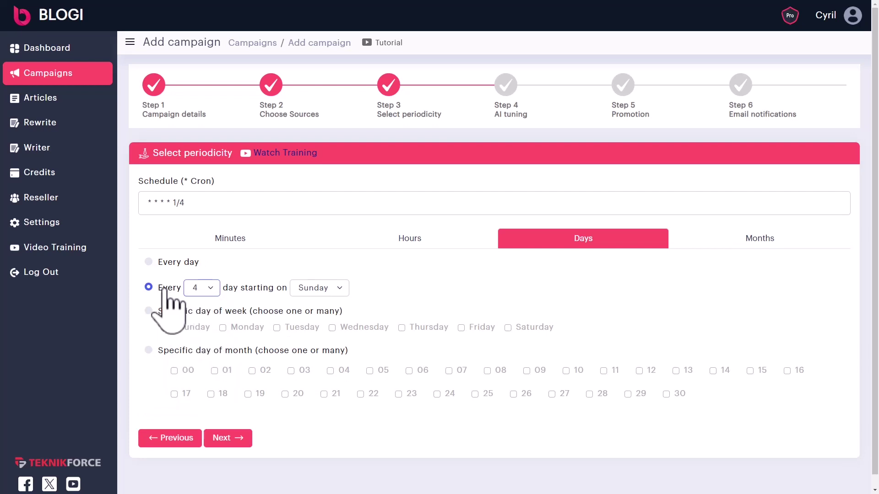
# Schedule posts on Sunday, Tuesday and Thursday (* 5 * * SUN,TUE,THU) and advance to AI tuning.
pyautogui.click(149, 310)
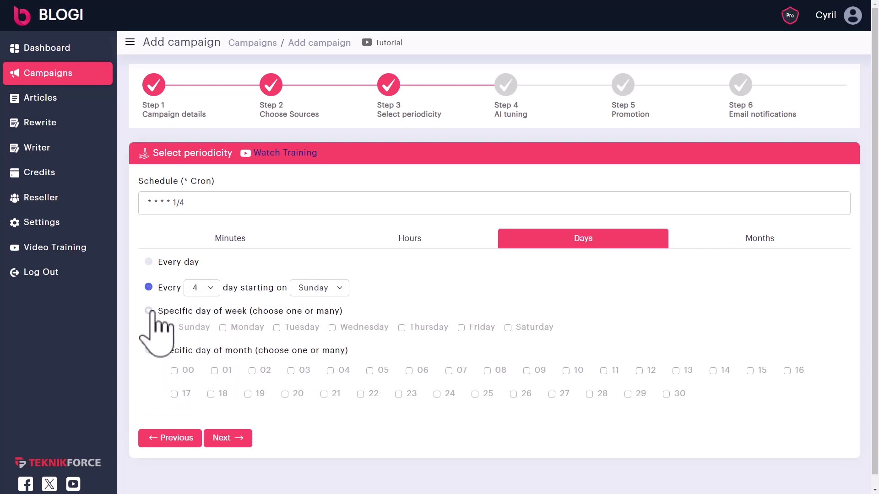
pyautogui.click(194, 327)
pyautogui.click(301, 327)
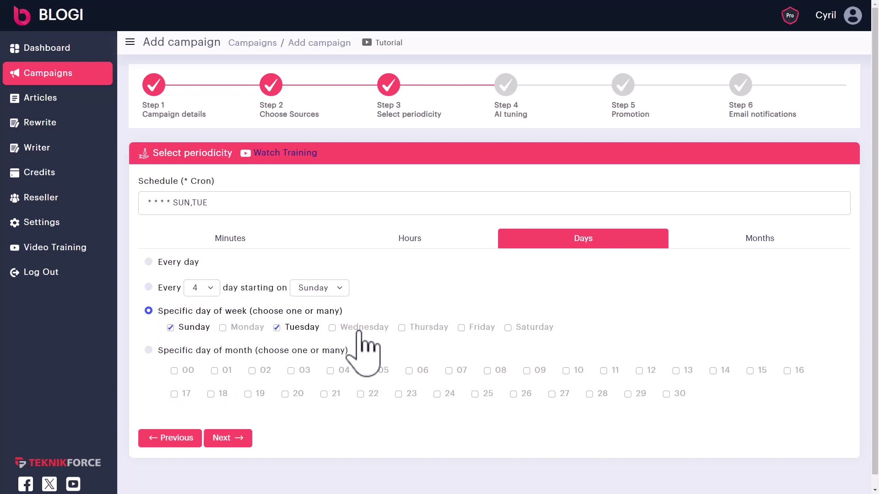
pyautogui.click(426, 328)
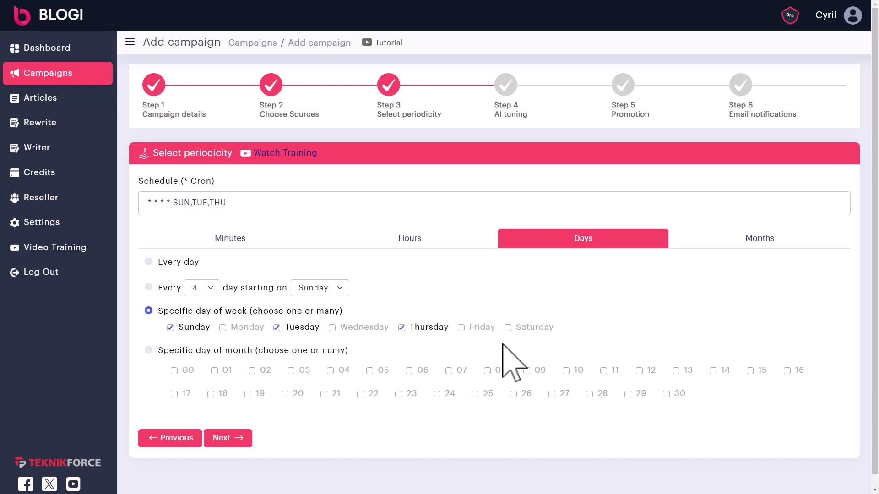
pyautogui.click(158, 350)
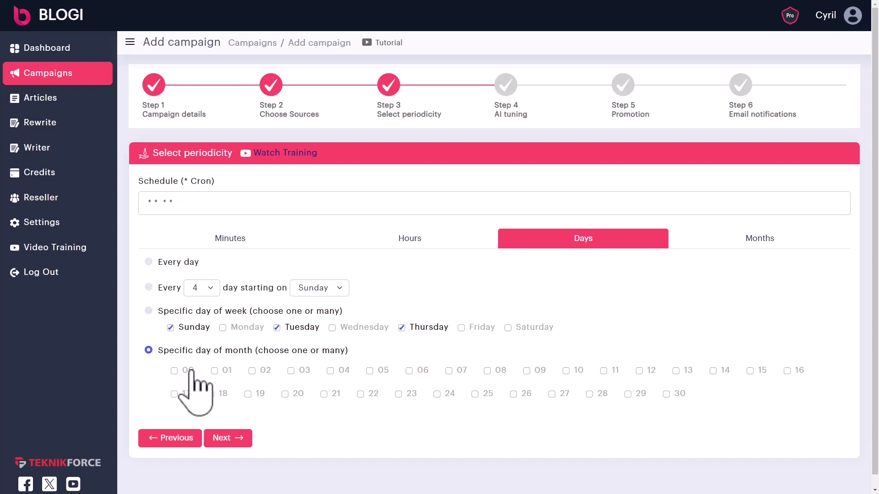
pyautogui.click(380, 370)
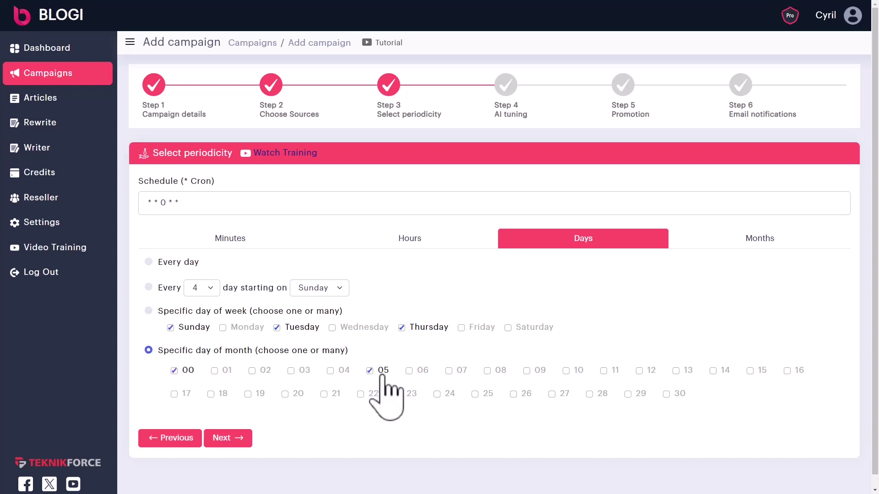
pyautogui.click(483, 397)
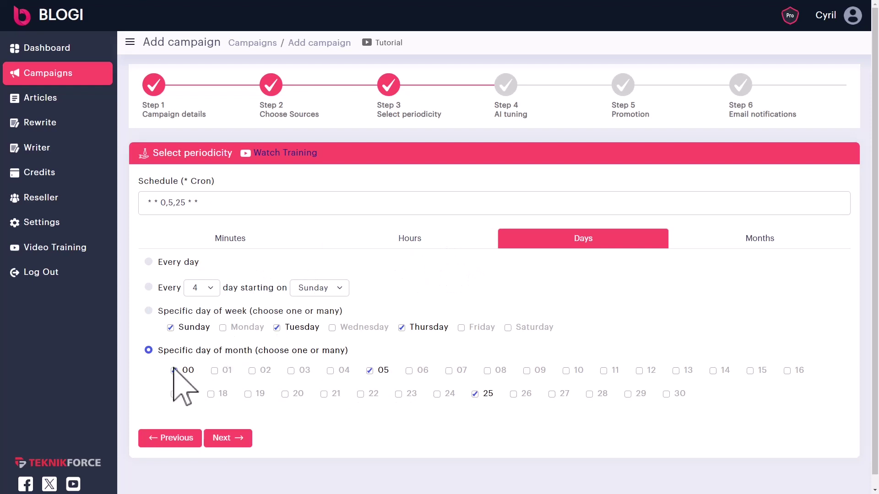
pyautogui.click(150, 311)
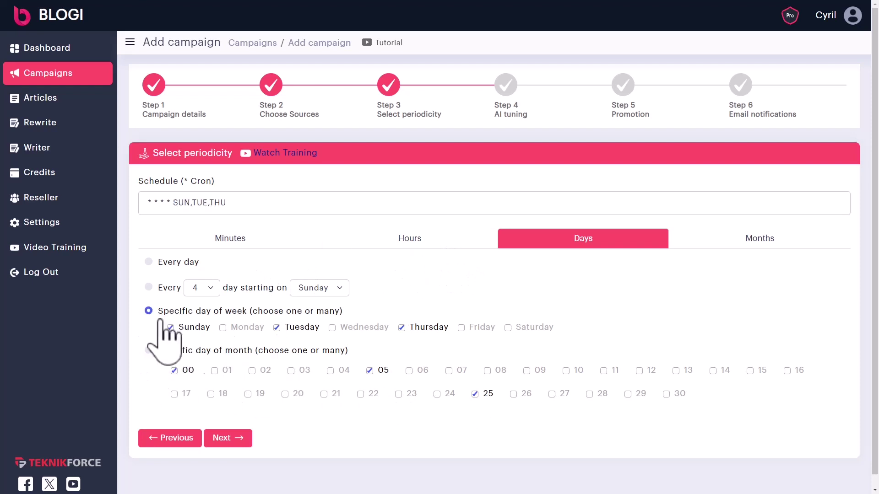
pyautogui.click(410, 239)
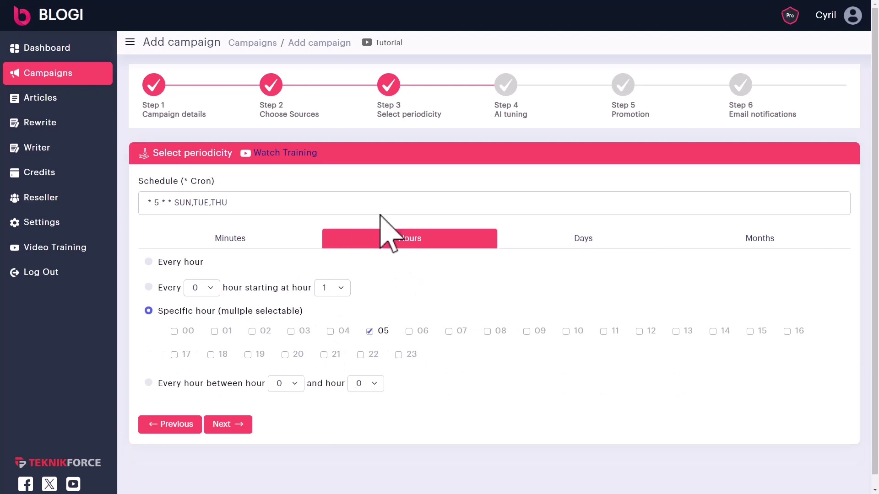
pyautogui.click(609, 237)
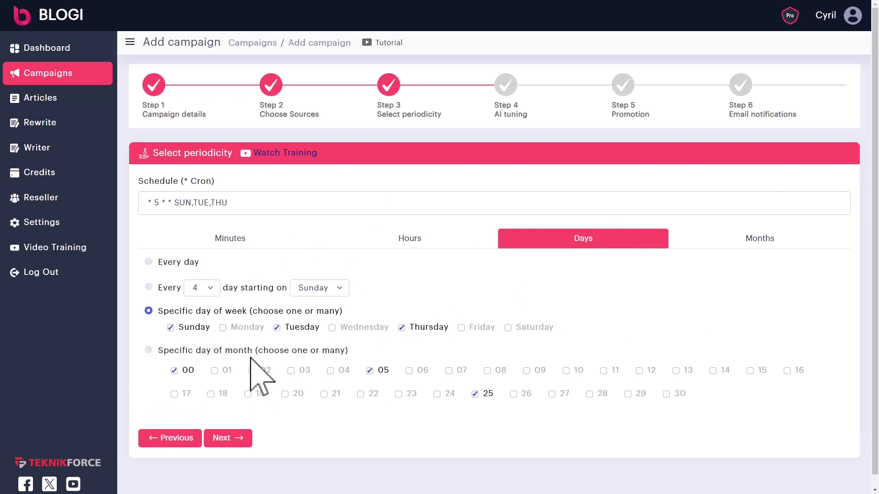
pyautogui.click(229, 439)
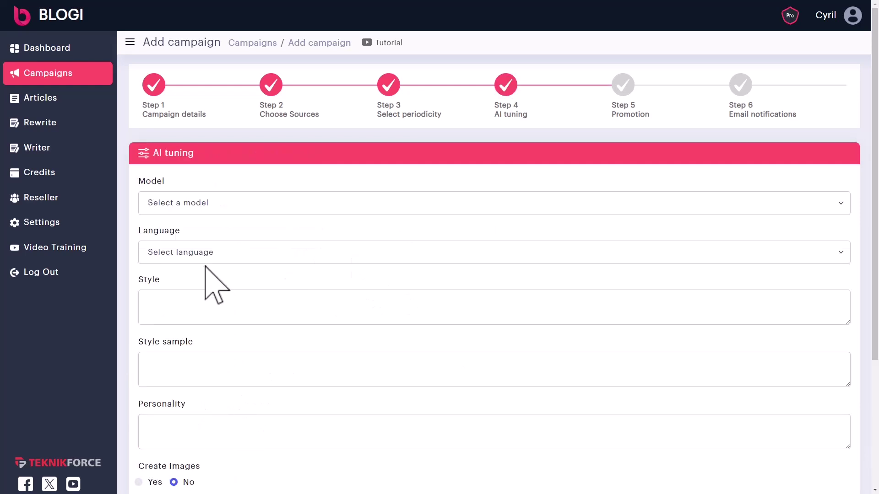
# Choose OpenAI GPT-3.5 as the campaign's AI model.
pyautogui.scroll(-2, 204, 268)
pyautogui.scroll(1, 206, 229)
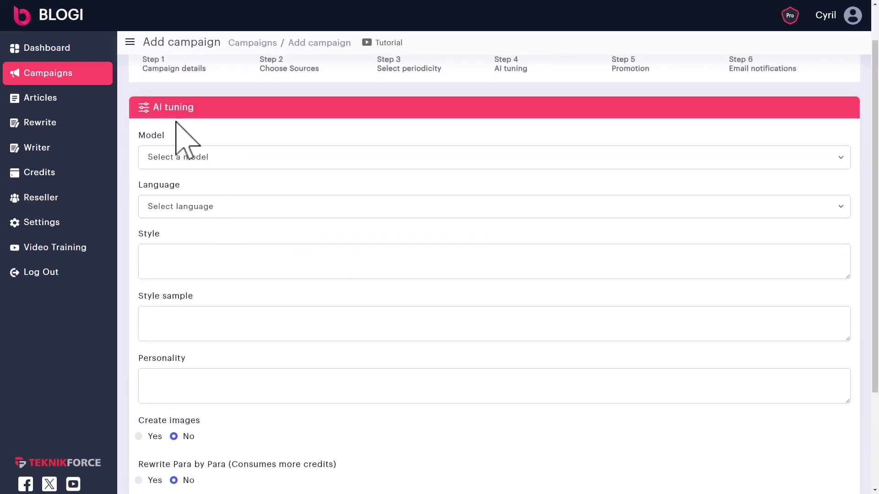
pyautogui.moveTo(191, 112); pyautogui.dragTo(243, 160)
pyautogui.click(243, 161)
pyautogui.scroll(1, 259, 199)
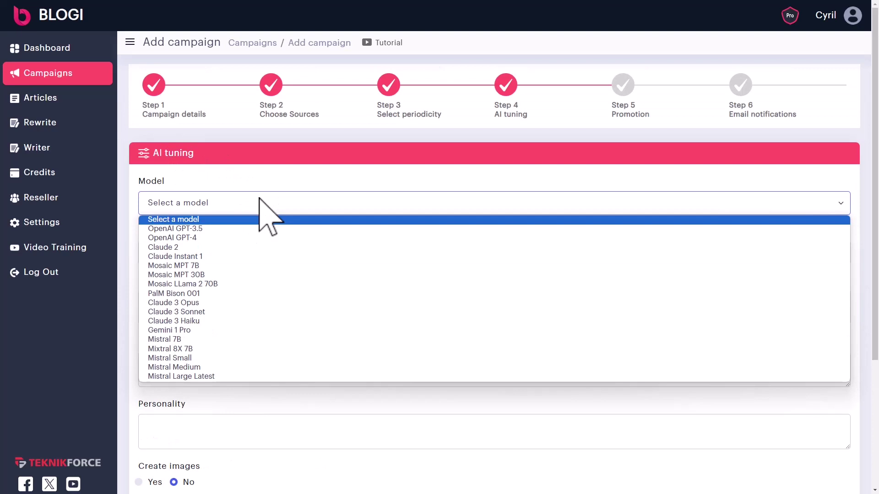
pyautogui.click(234, 228)
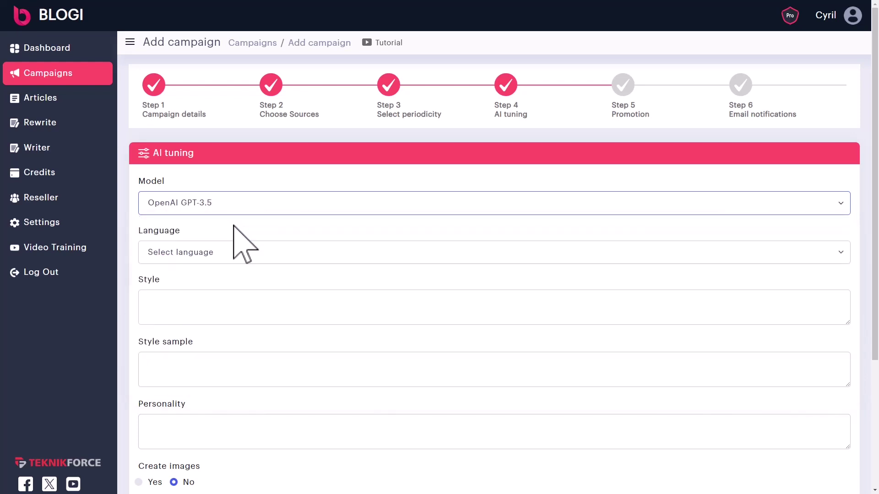
# Set the article language to English.
pyautogui.click(230, 252)
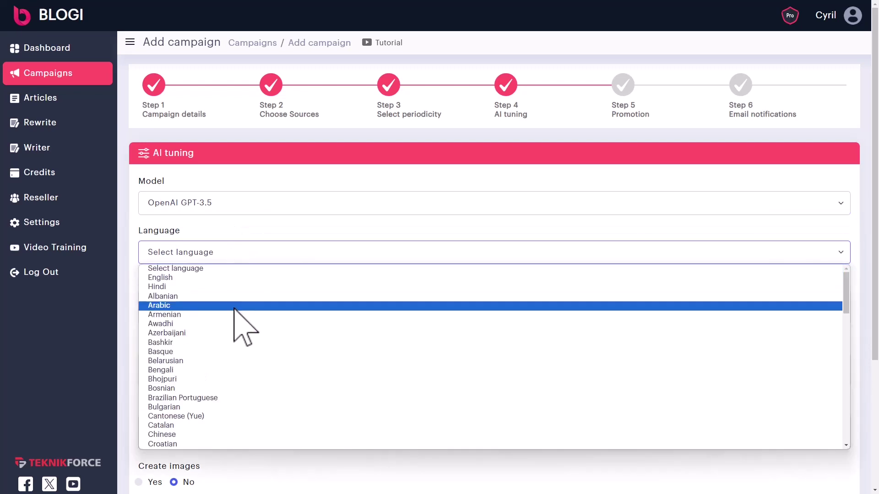
pyautogui.scroll(-11, 227, 361)
pyautogui.scroll(-2, 218, 353)
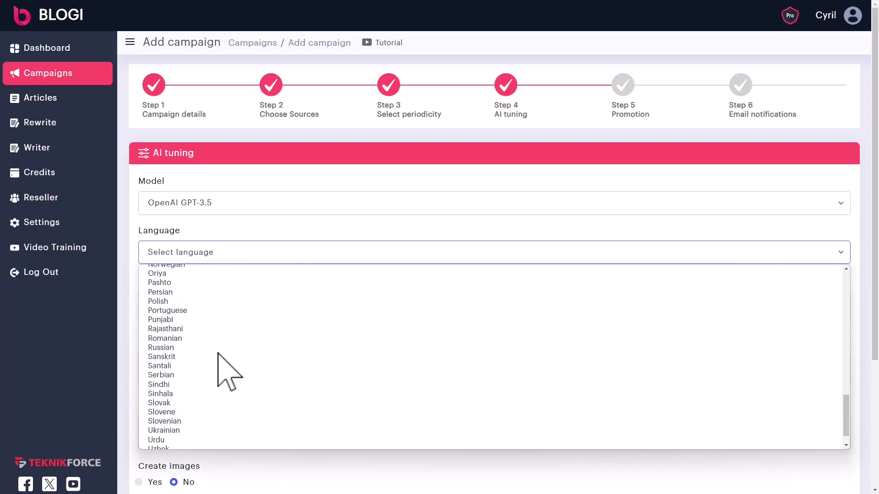
pyautogui.scroll(-1, 224, 361)
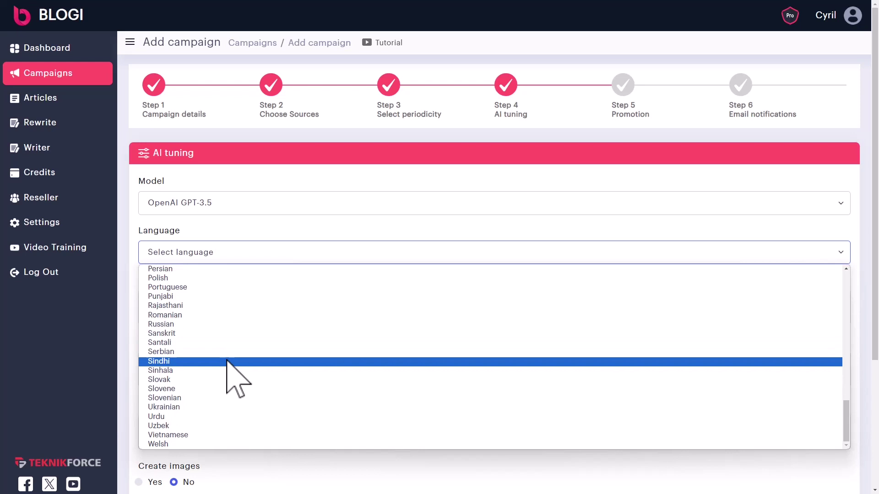
pyautogui.scroll(15, 228, 360)
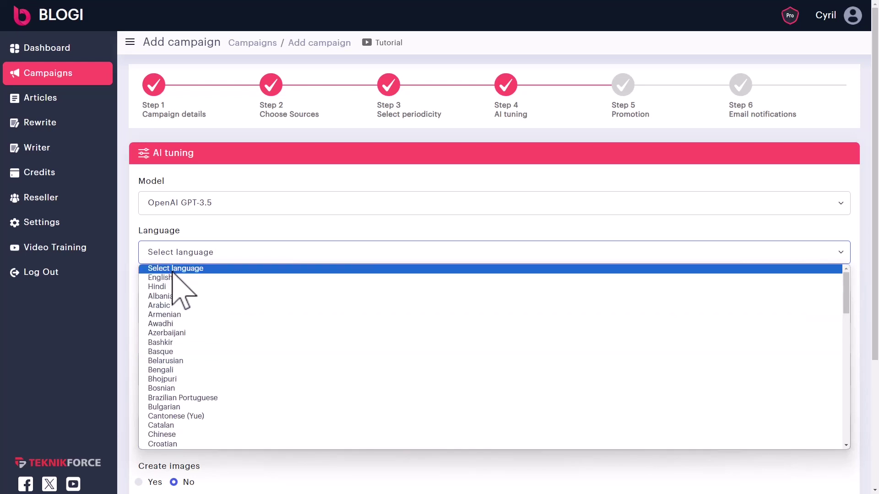
pyautogui.scroll(-2, 217, 320)
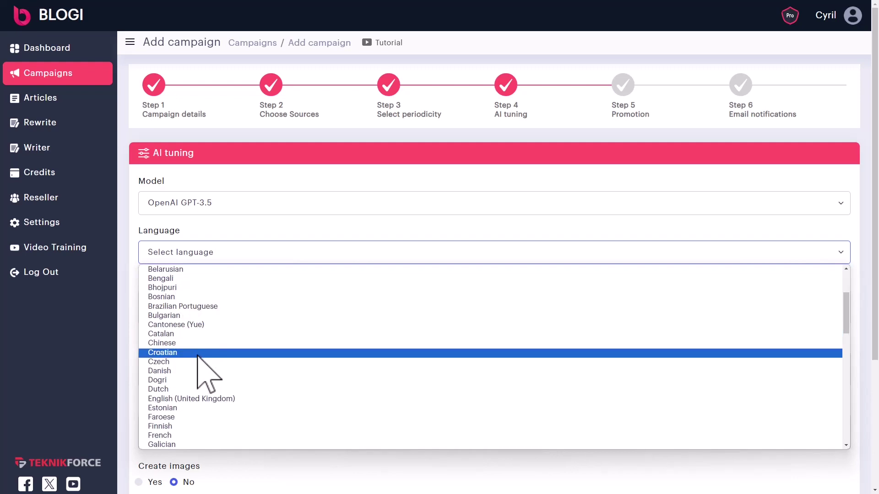
pyautogui.scroll(2, 196, 312)
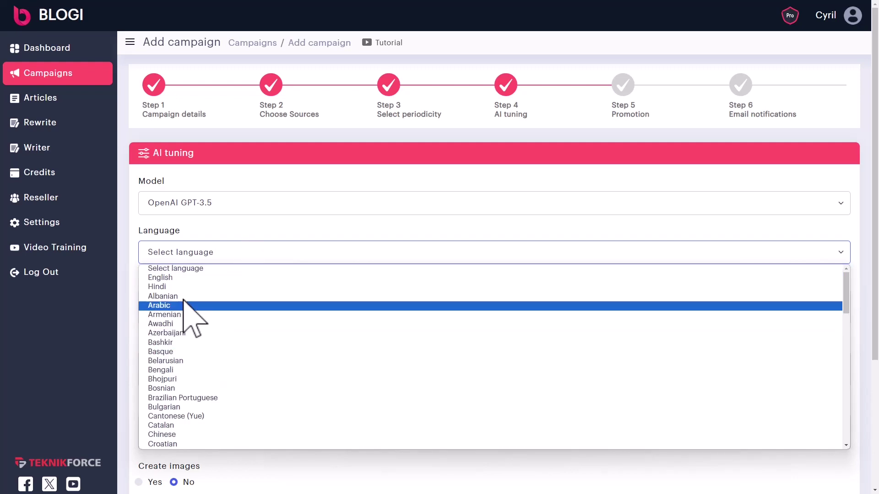
pyautogui.click(181, 280)
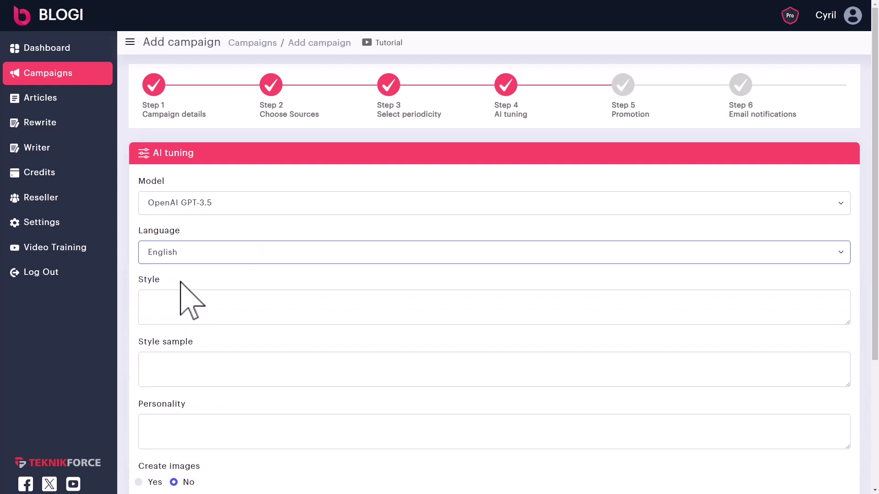
# Try Claude 2's languages, then revert to OpenAI GPT-3.5 with English.
pyautogui.click(196, 210)
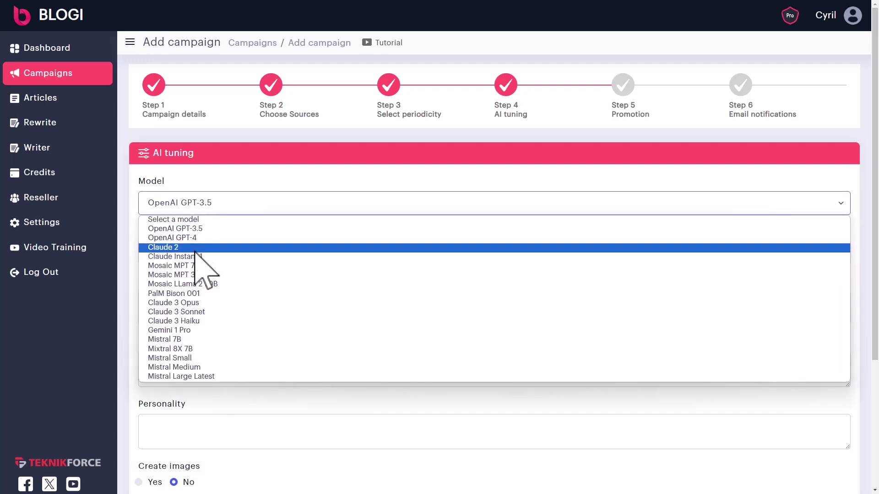
pyautogui.click(196, 246)
pyautogui.click(191, 256)
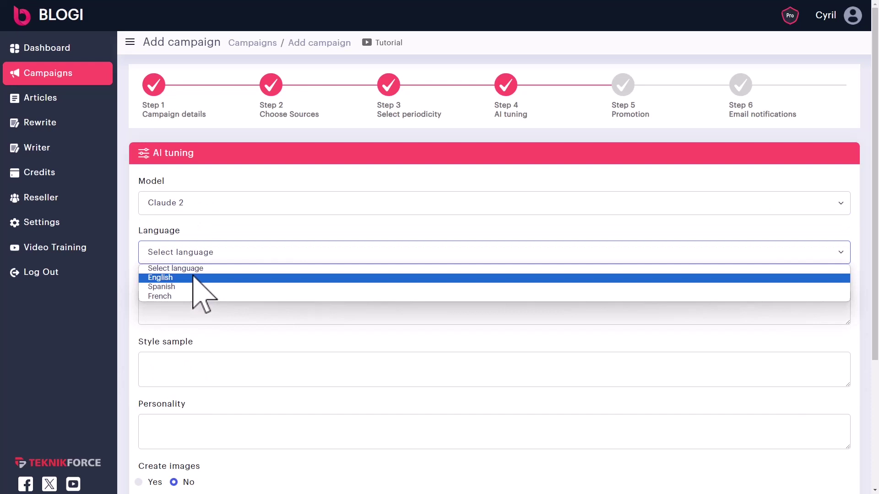
pyautogui.click(206, 210)
pyautogui.click(204, 236)
pyautogui.click(201, 252)
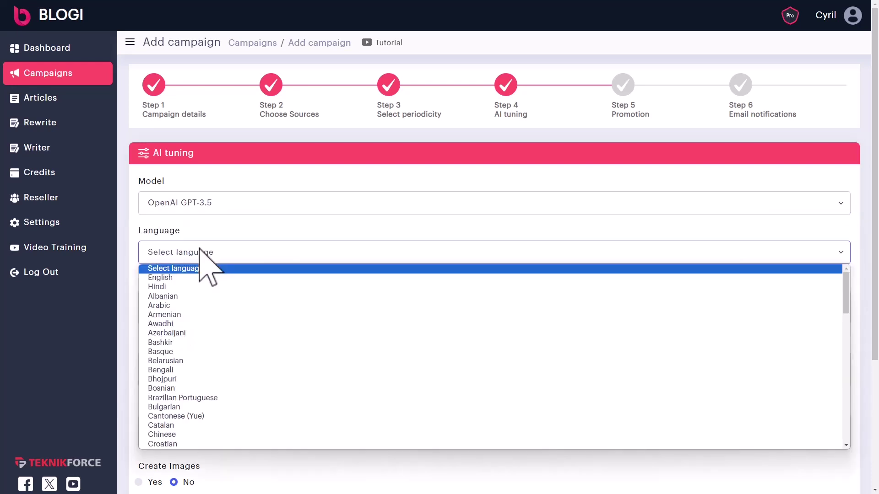
pyautogui.click(181, 277)
# Set the style to 'Casual and friendly', leave Style sample blank, and set personality '35 year old male chef'.
pyautogui.click(185, 312)
pyautogui.scroll(-2, 229, 316)
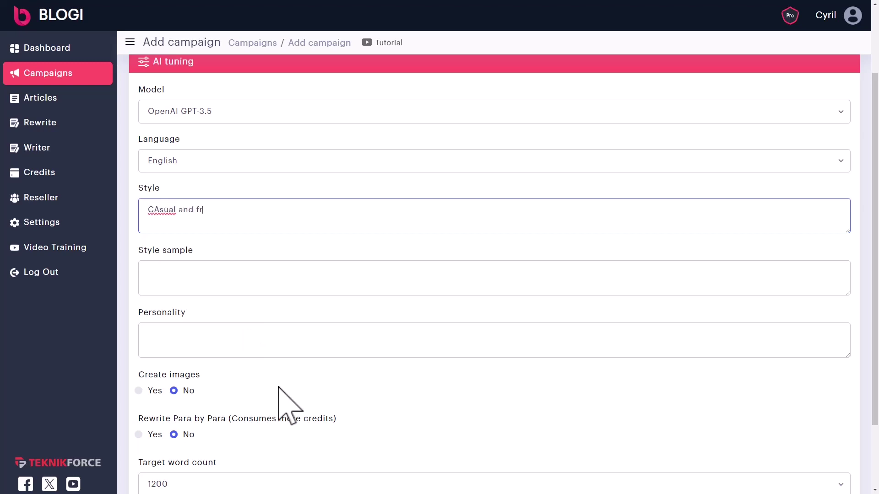
pyautogui.hotkey('ctrl', 'a')
pyautogui.press('BackSpace')
pyautogui.scroll(-2, 285, 339)
pyautogui.click(242, 190)
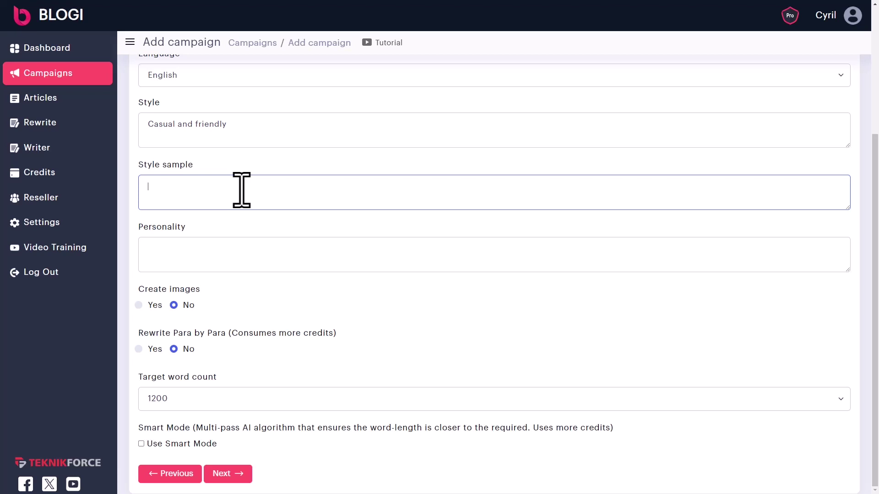
pyautogui.click(241, 247)
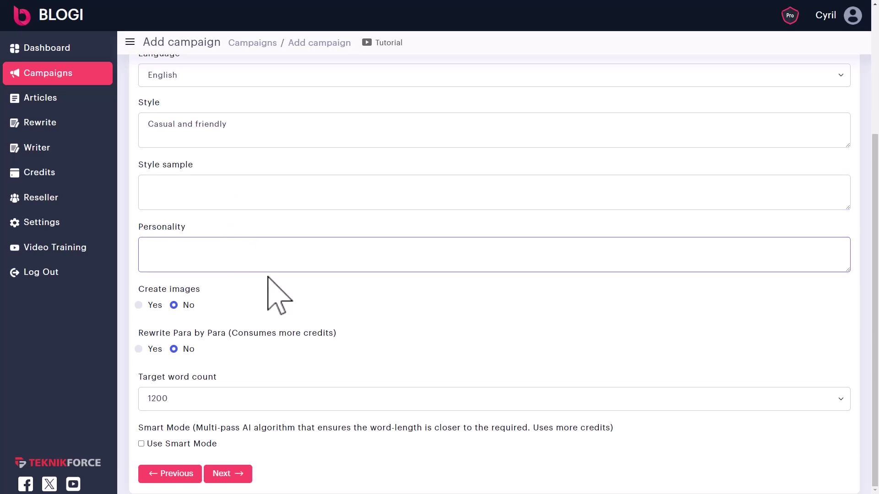
pyautogui.write('35 year old male chef')
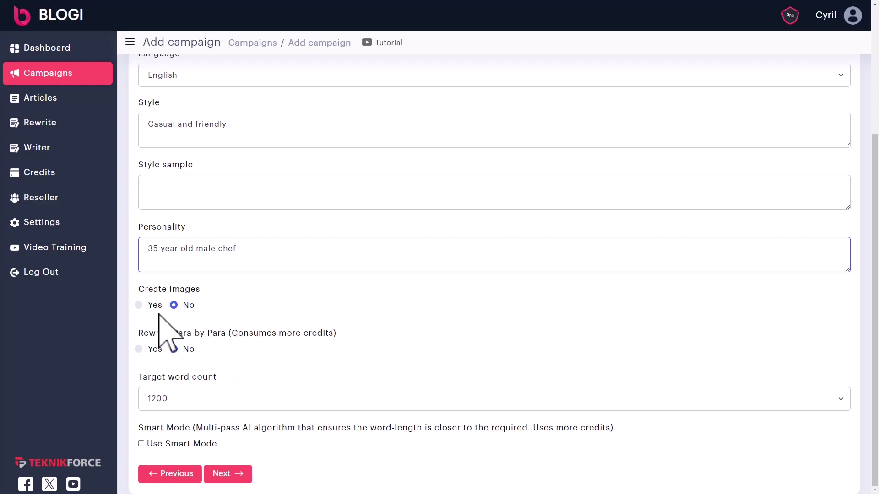
# Set Create images and Rewrite Para by Para to Yes.
pyautogui.click(139, 310)
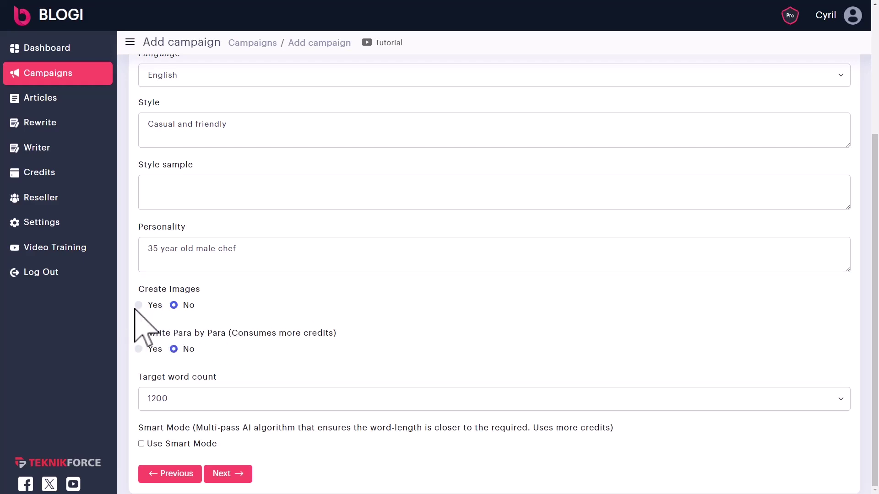
pyautogui.click(139, 305)
pyautogui.click(152, 351)
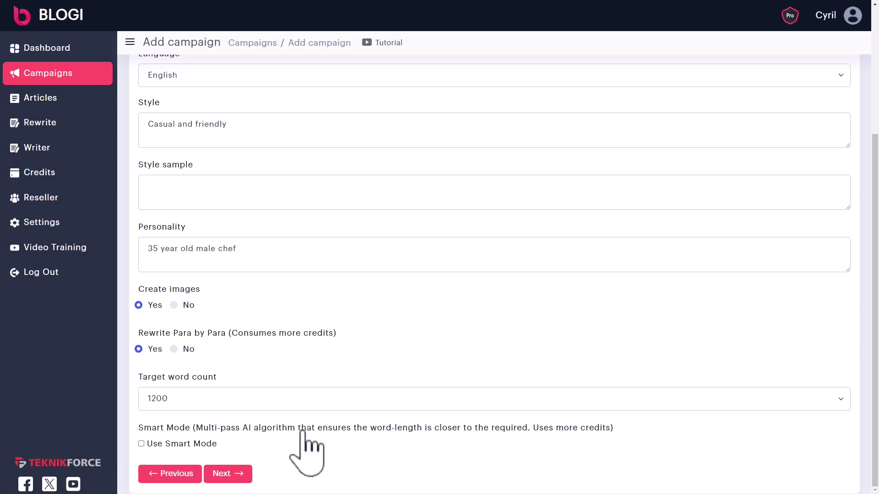
# Keep the target word count at 1200 and turn on Smart Mode.
pyautogui.click(285, 407)
pyautogui.click(288, 403)
pyautogui.click(290, 405)
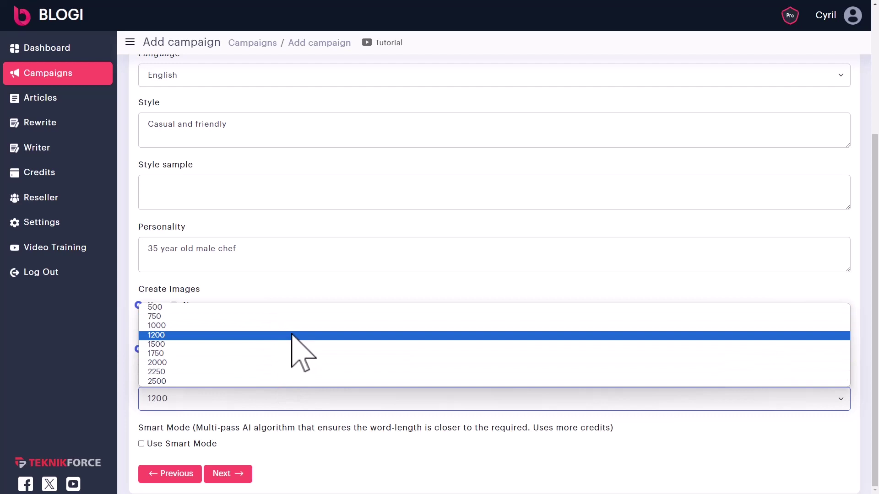
pyautogui.press('Escape')
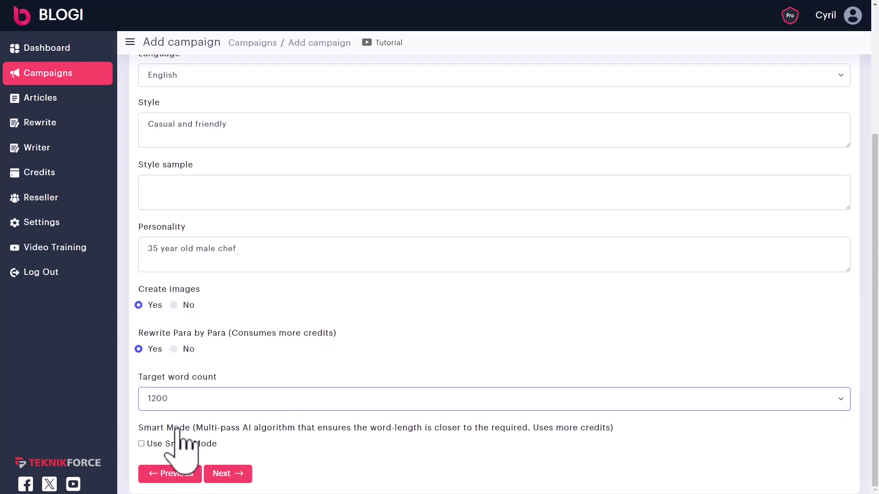
pyautogui.moveTo(164, 428); pyautogui.dragTo(457, 431)
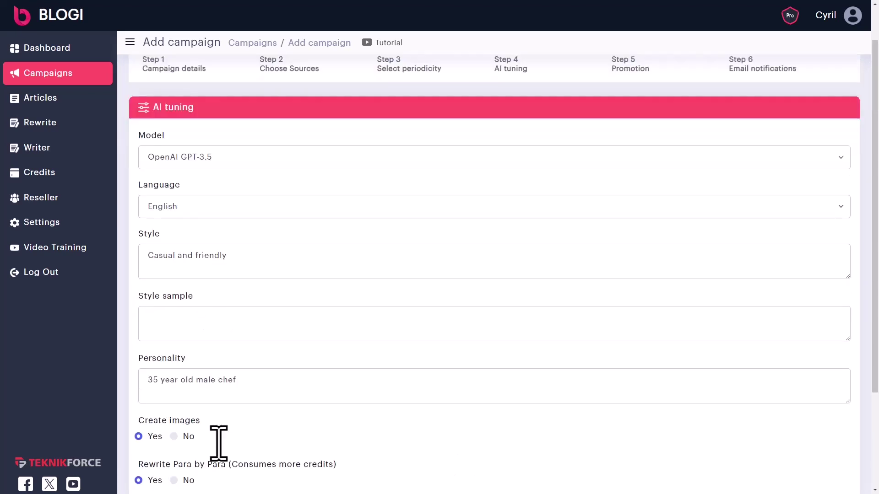
pyautogui.scroll(-3, 219, 443)
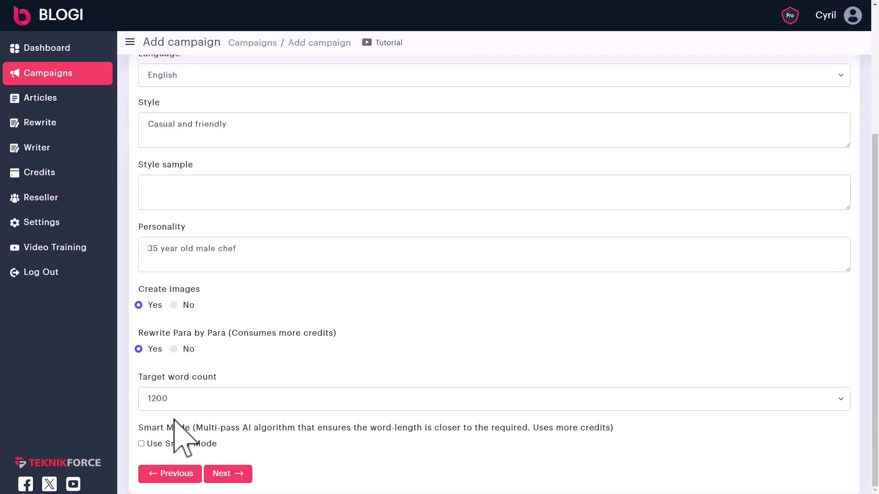
pyautogui.click(166, 443)
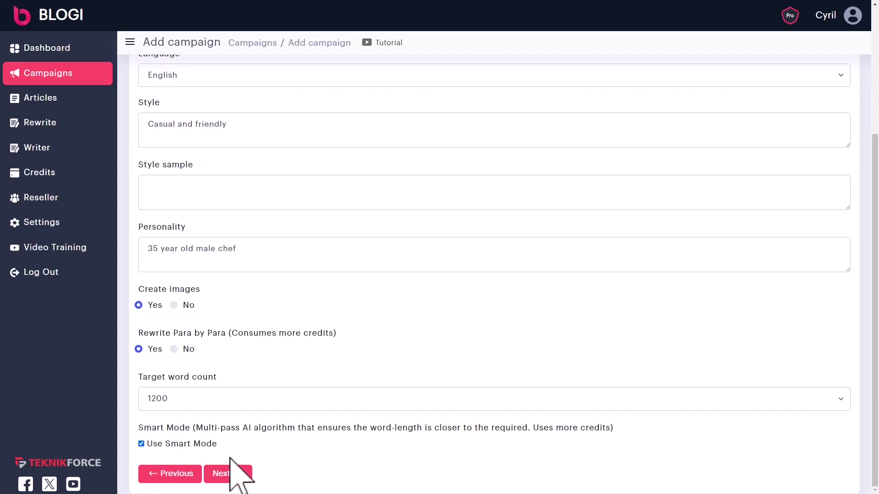
pyautogui.click(229, 475)
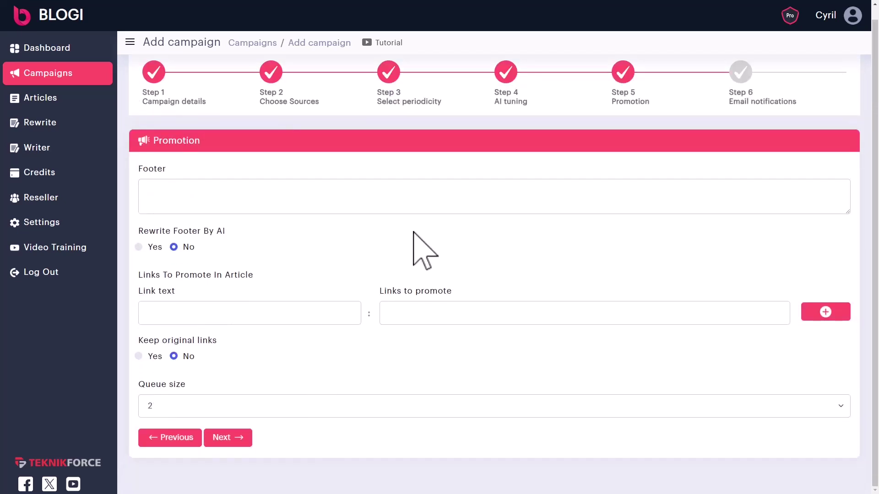
pyautogui.click(172, 189)
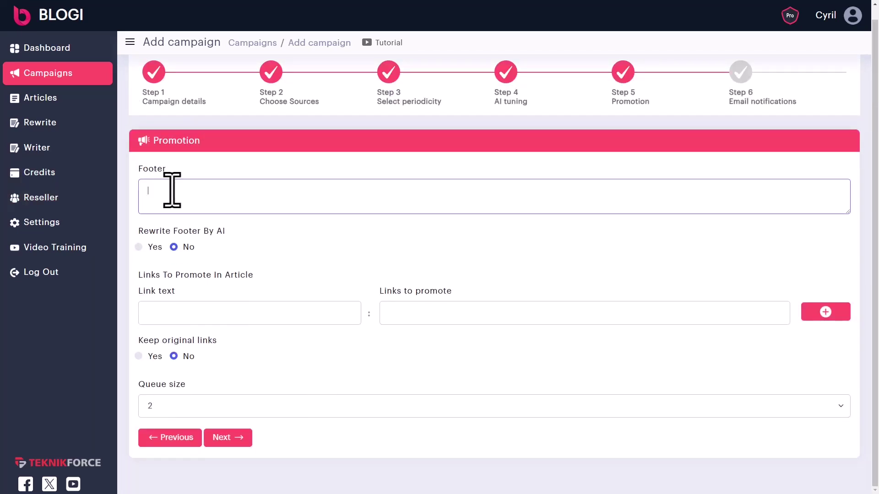
pyautogui.write('Subscribe to my list to get more updates. https://mywebsite.com/signup')
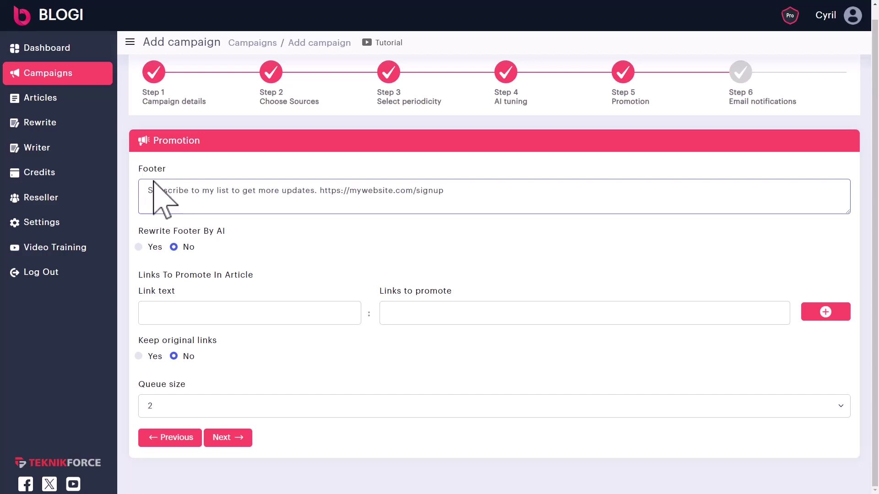
pyautogui.moveTo(153, 196); pyautogui.dragTo(269, 197)
pyautogui.click(302, 197)
pyautogui.click(149, 248)
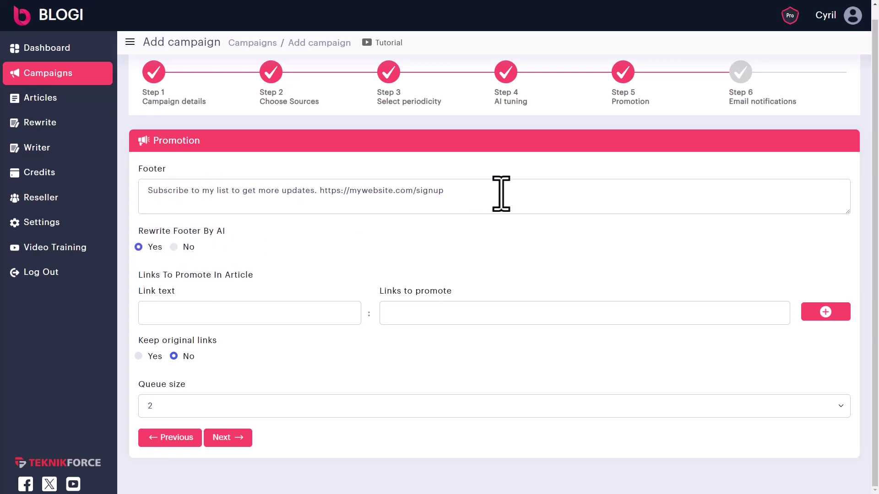
pyautogui.moveTo(500, 193); pyautogui.dragTo(147, 195)
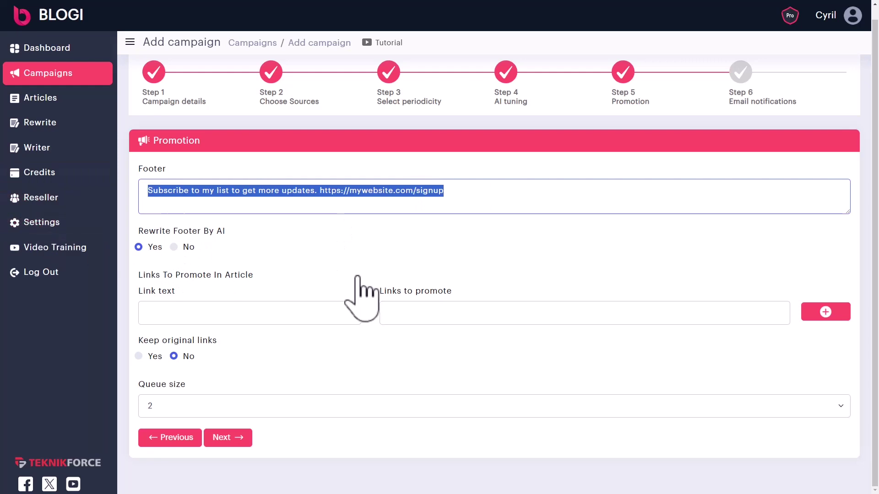
pyautogui.click(186, 249)
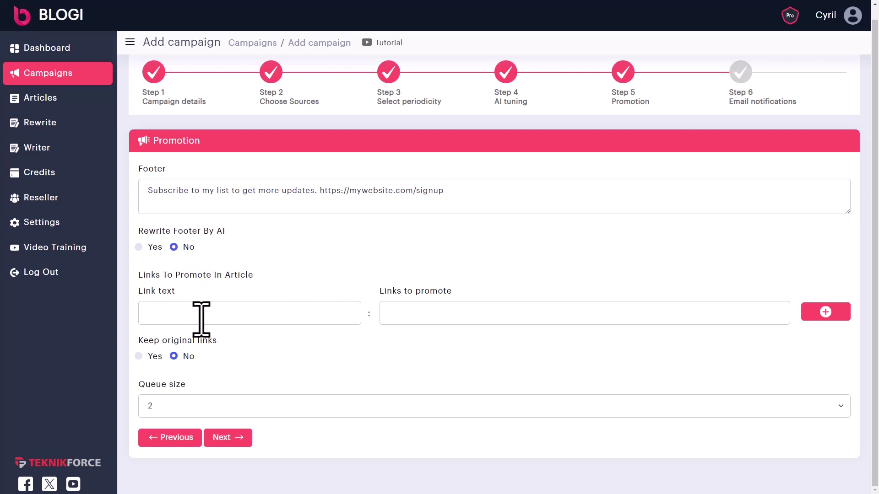
pyautogui.click(285, 316)
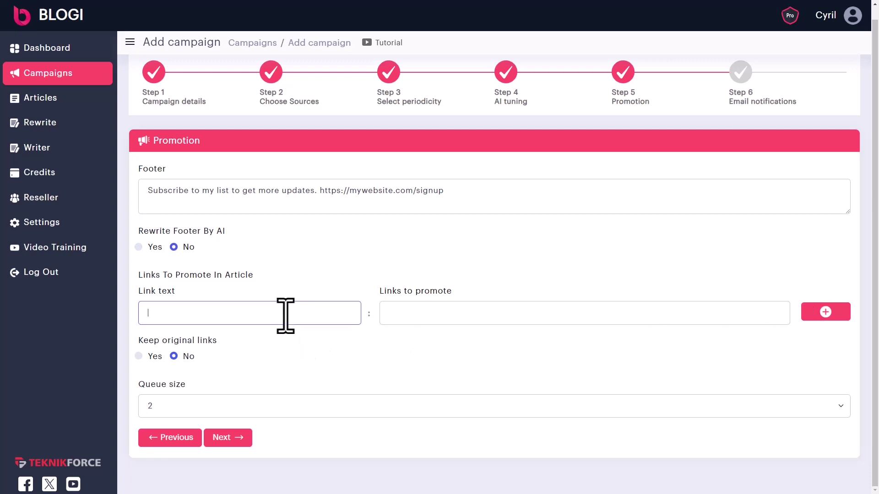
pyautogui.write('Teknikforce.com')
pyautogui.press('Tab')
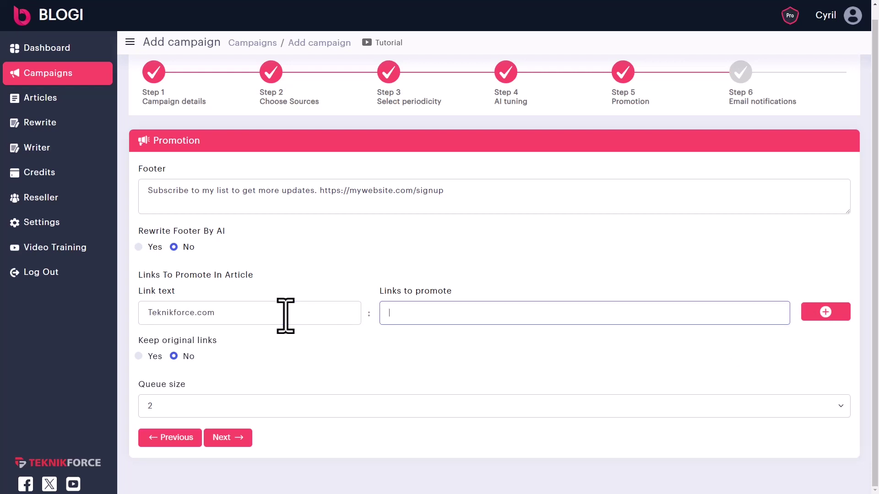
pyautogui.write('https://teknikforce.com')
pyautogui.click(829, 313)
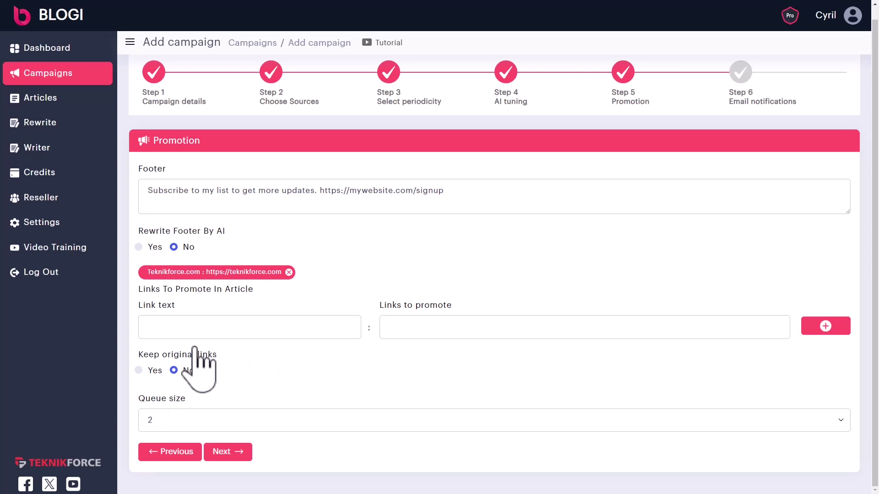
# Set Keep original links to No and leave the queue size at 2.
pyautogui.click(140, 370)
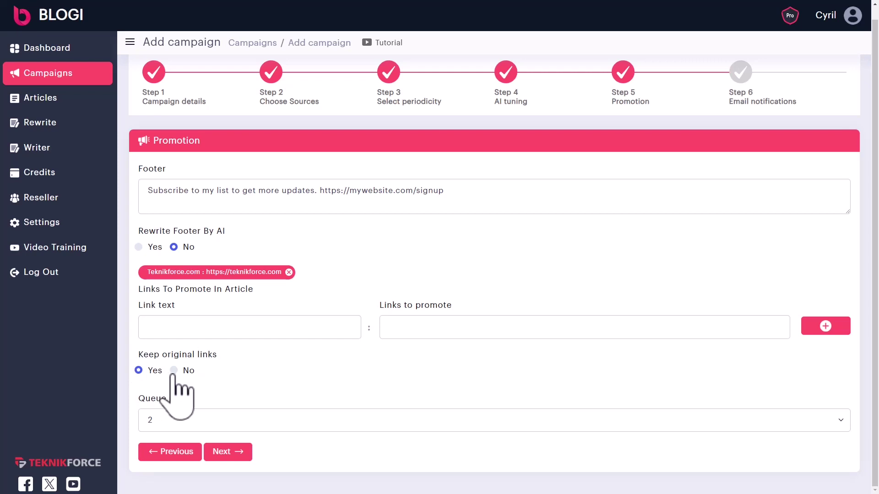
pyautogui.click(173, 371)
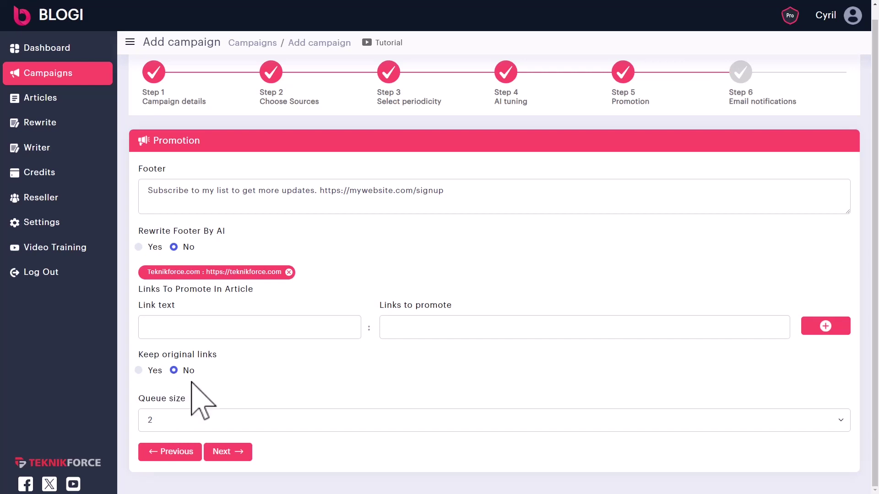
pyautogui.click(256, 420)
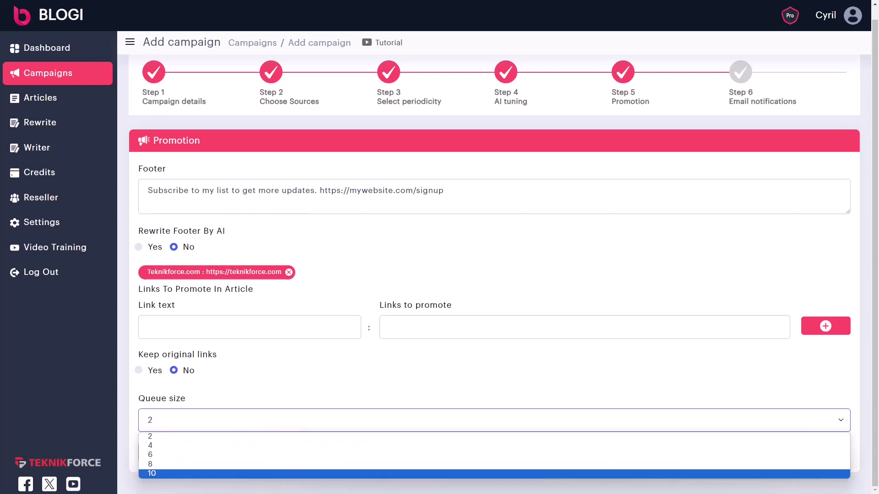
pyautogui.click(238, 436)
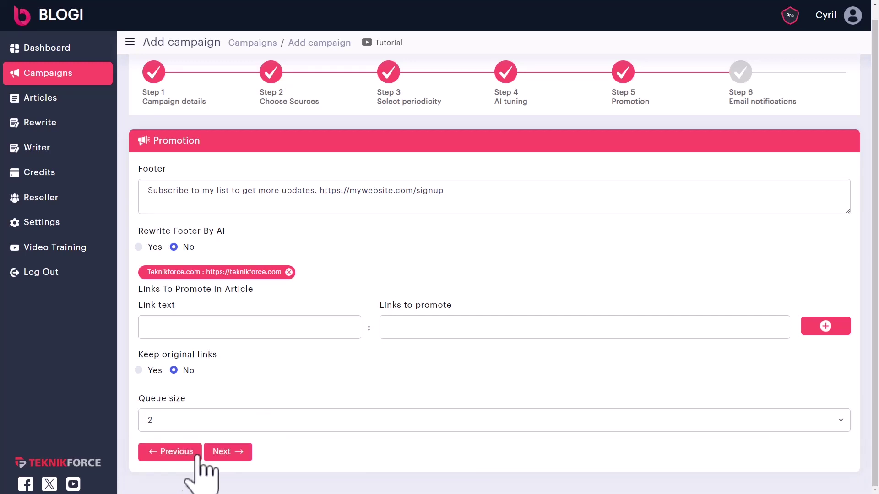
# Leave both email notifications on, finish creating the campaign, and go to the Rewrite page.
pyautogui.click(229, 453)
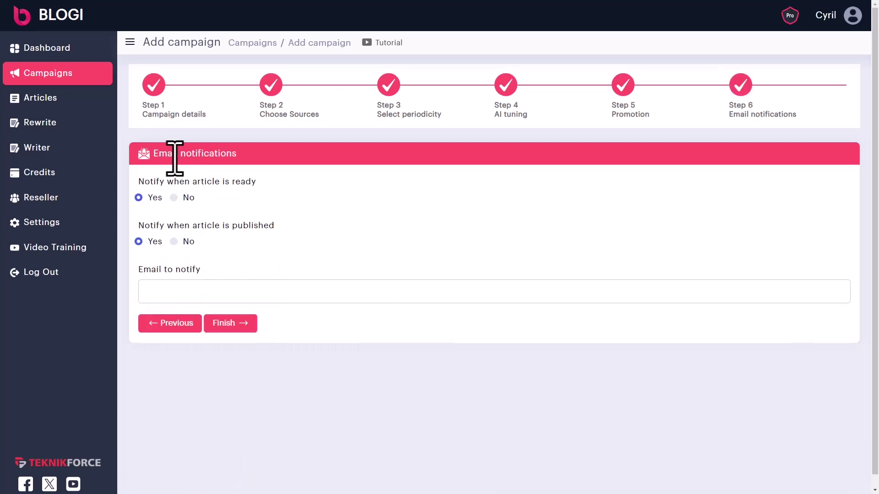
pyautogui.moveTo(175, 158); pyautogui.dragTo(226, 153)
pyautogui.click(226, 152)
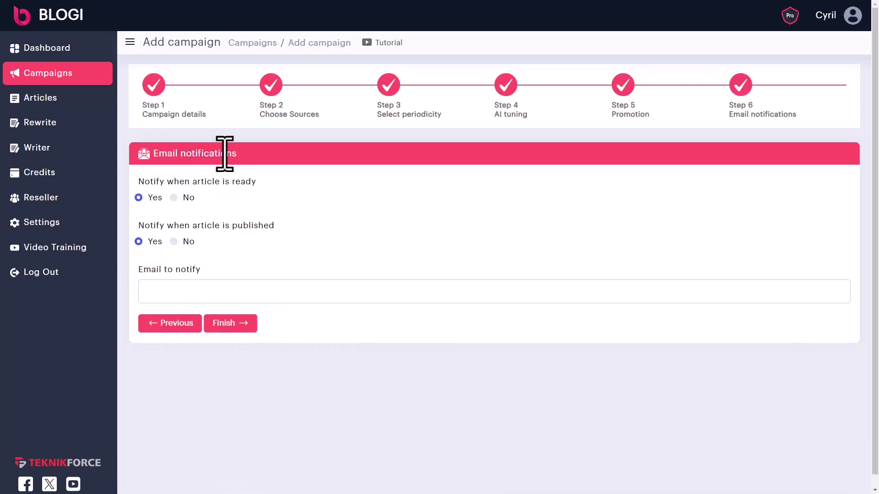
pyautogui.click(186, 242)
pyautogui.click(148, 242)
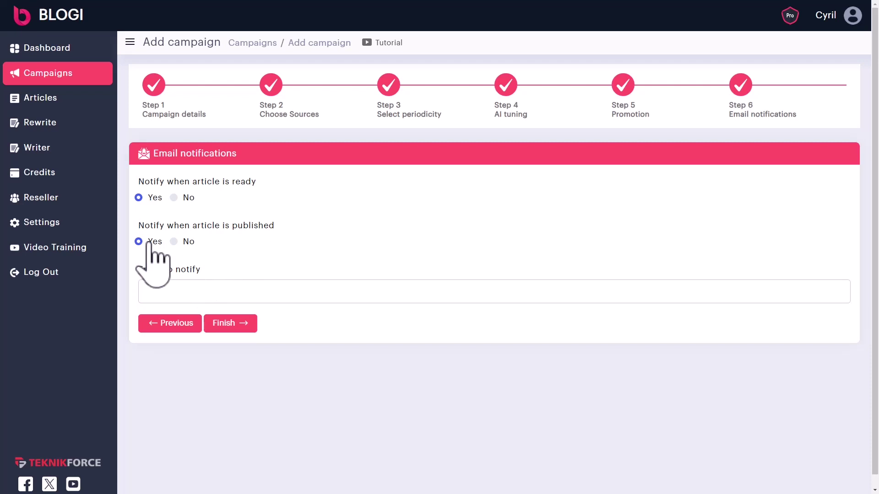
pyautogui.click(205, 289)
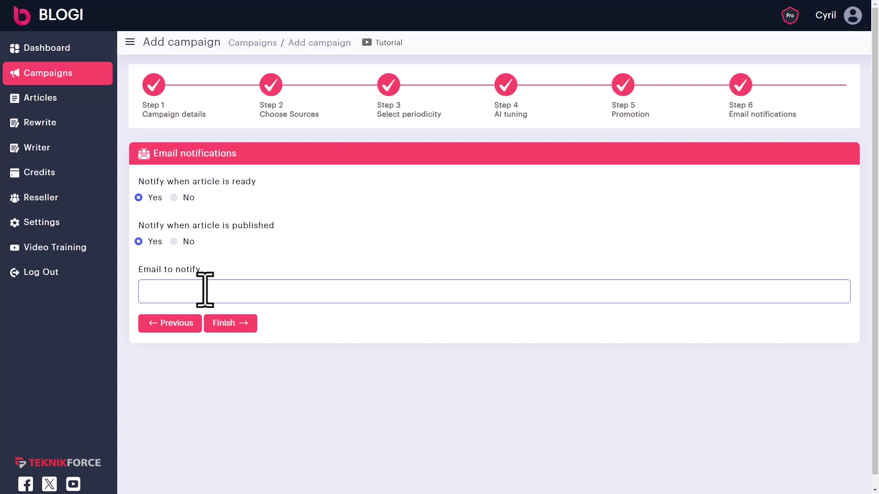
pyautogui.click(236, 328)
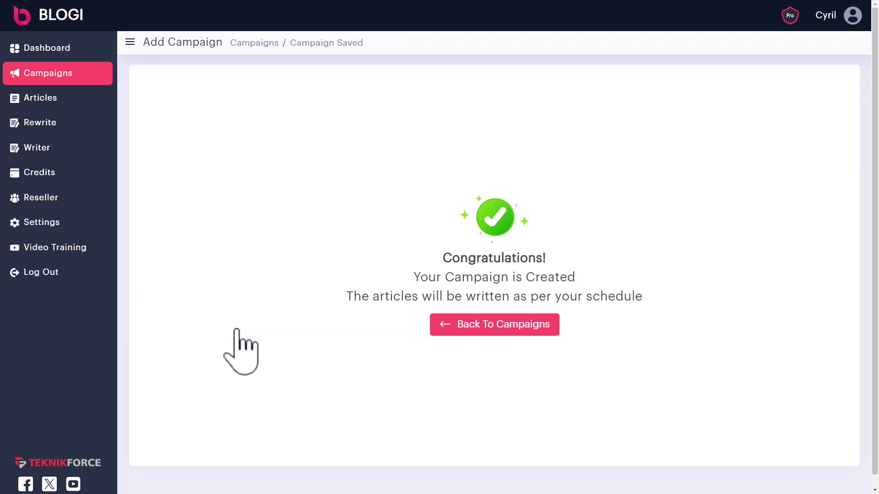
pyautogui.click(48, 137)
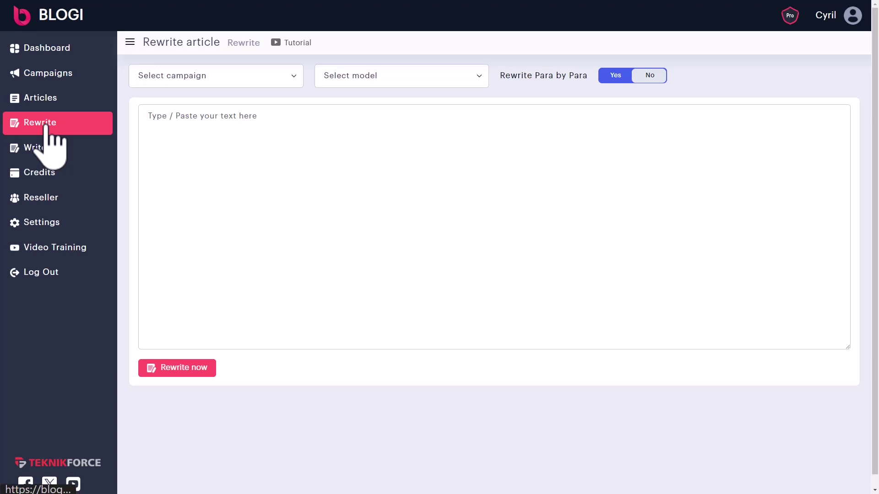
# Paste the recipe text into the Rewrite text box.
pyautogui.click(160, 148)
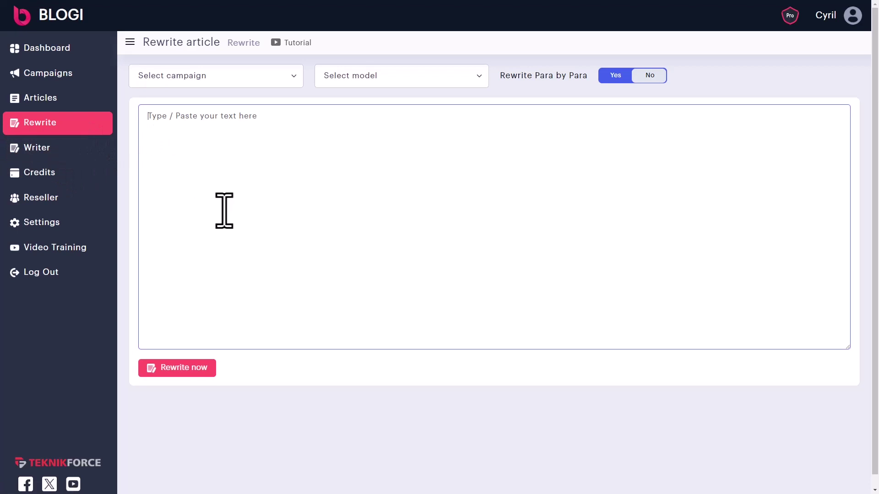
pyautogui.hotkey('ctrl', 'v')
pyautogui.scroll(1, 356, 173)
# Choose the cooking blog campaign and OpenAI GPT 3 5, keeping Rewrite Para by Para on Yes.
pyautogui.click(220, 80)
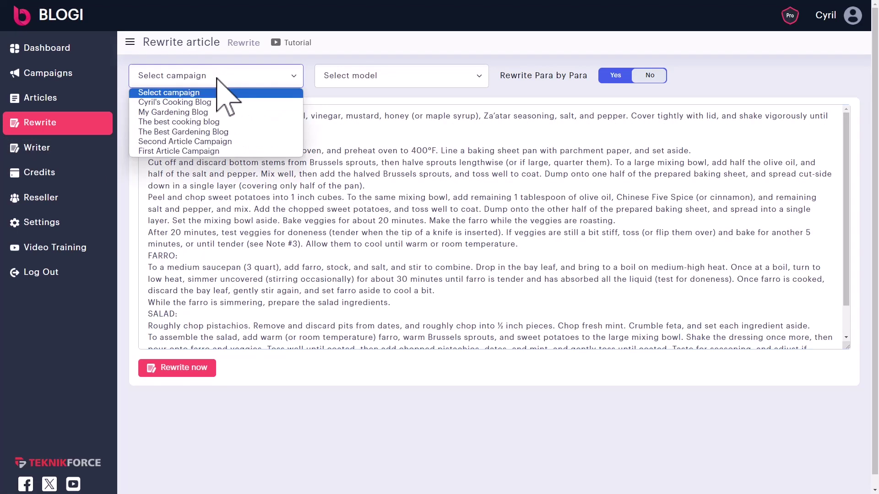
pyautogui.click(219, 102)
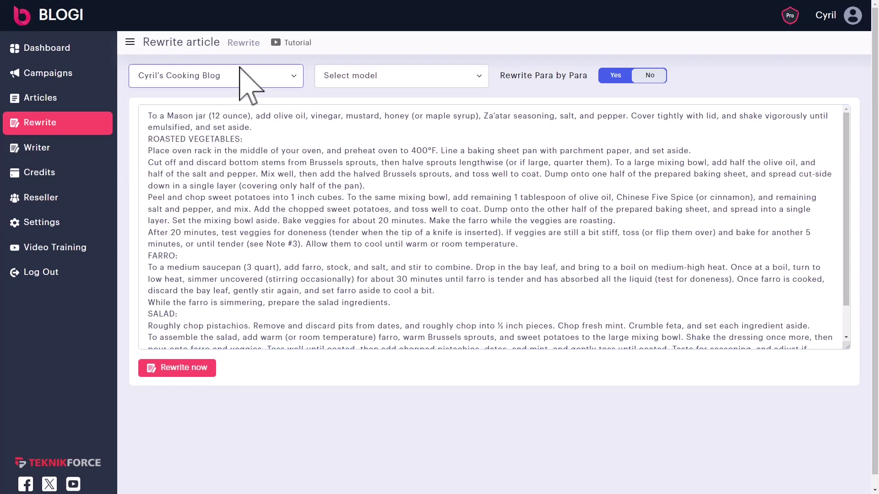
pyautogui.click(401, 75)
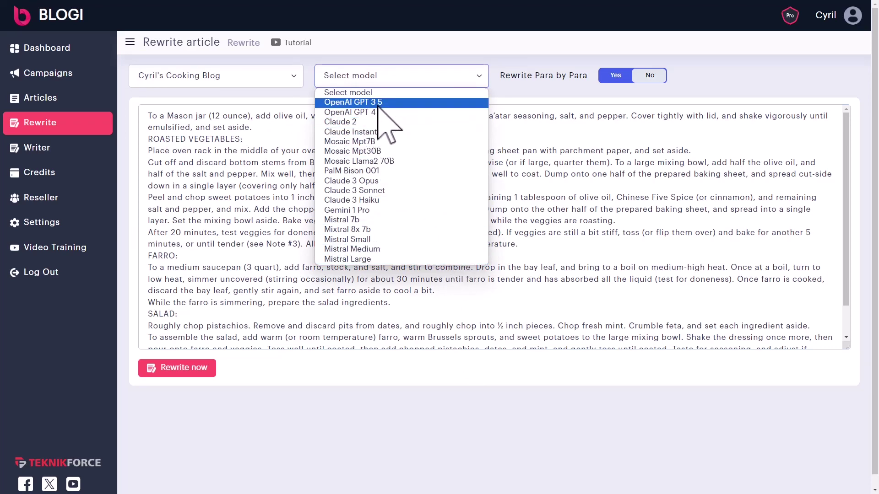
pyautogui.click(379, 122)
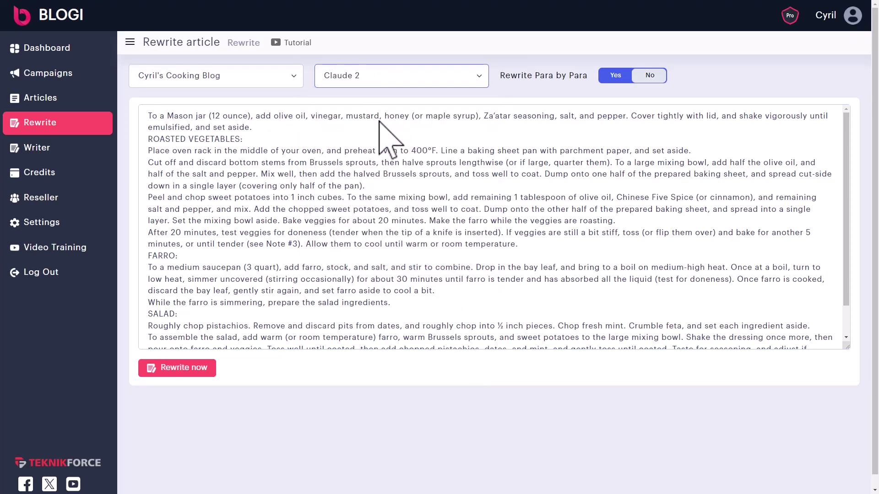
pyautogui.click(387, 79)
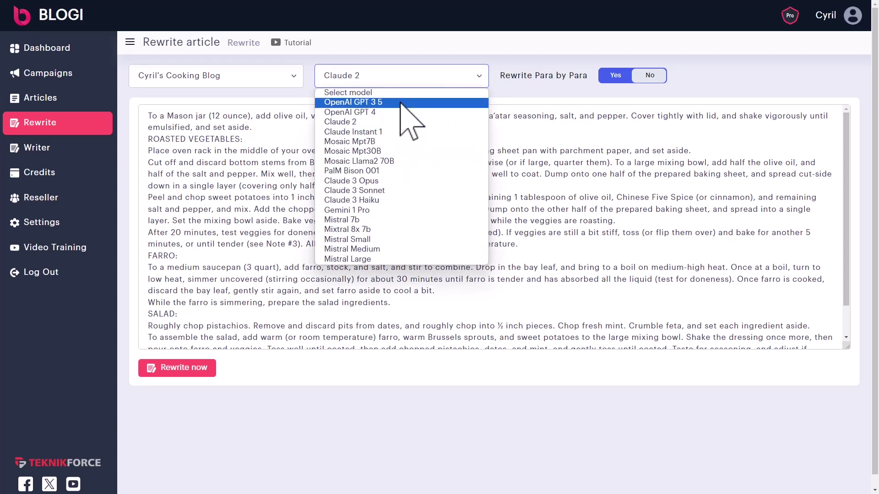
pyautogui.click(361, 102)
pyautogui.click(626, 77)
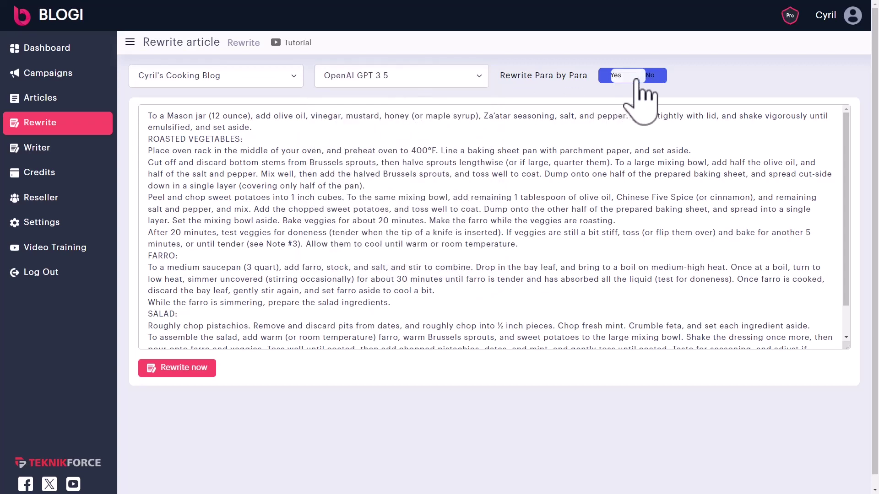
pyautogui.click(618, 78)
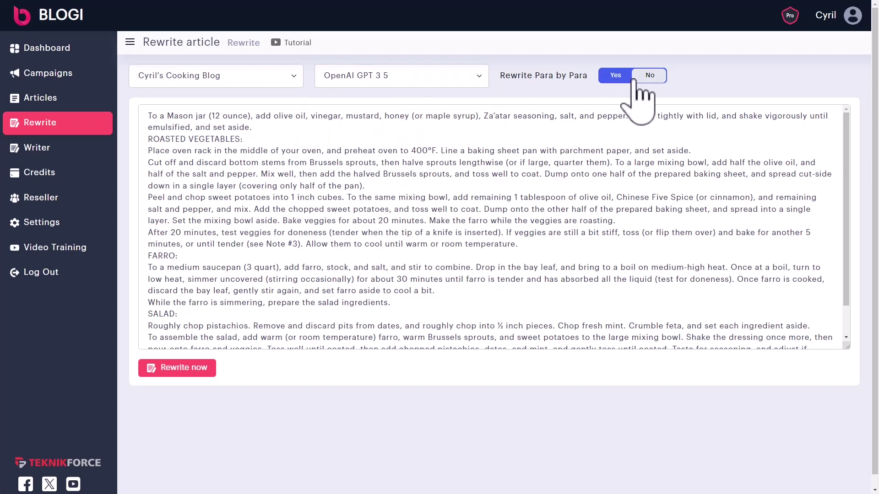
# Rewrite the recipe into the Za'atar roasted vegetables article and review the result.
pyautogui.click(197, 368)
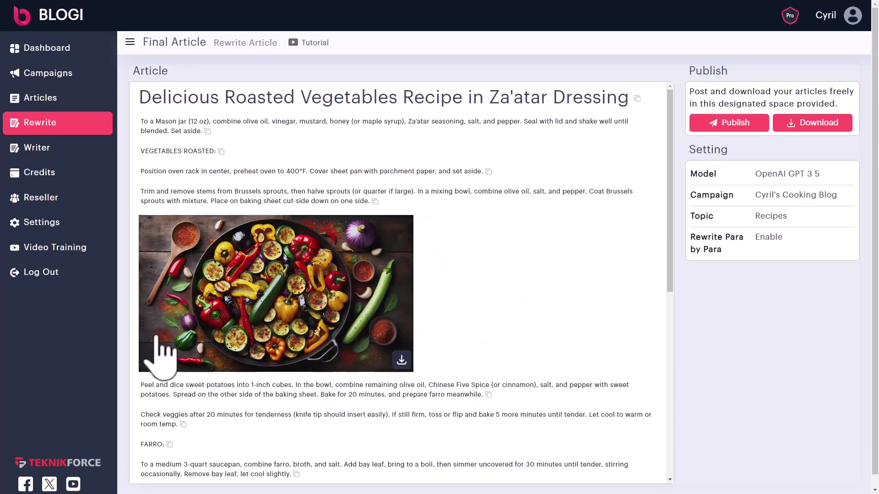
pyautogui.scroll(-1, 334, 330)
pyautogui.scroll(-7, 336, 348)
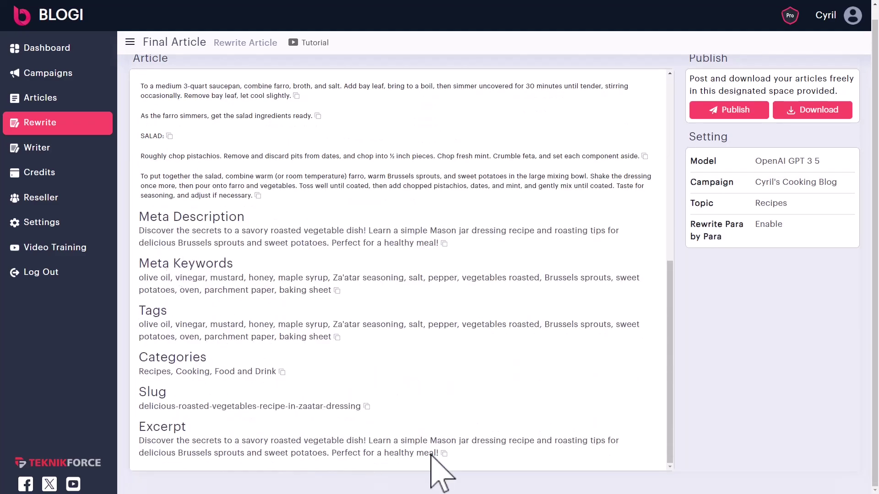
pyautogui.scroll(5, 437, 457)
pyautogui.scroll(3, 446, 453)
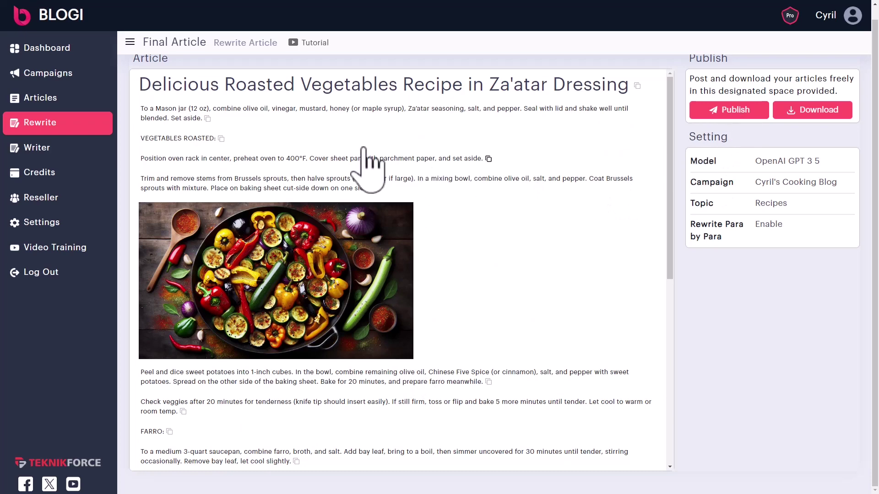
# Copy the rewritten article text, then move to the Writer page.
pyautogui.click(637, 86)
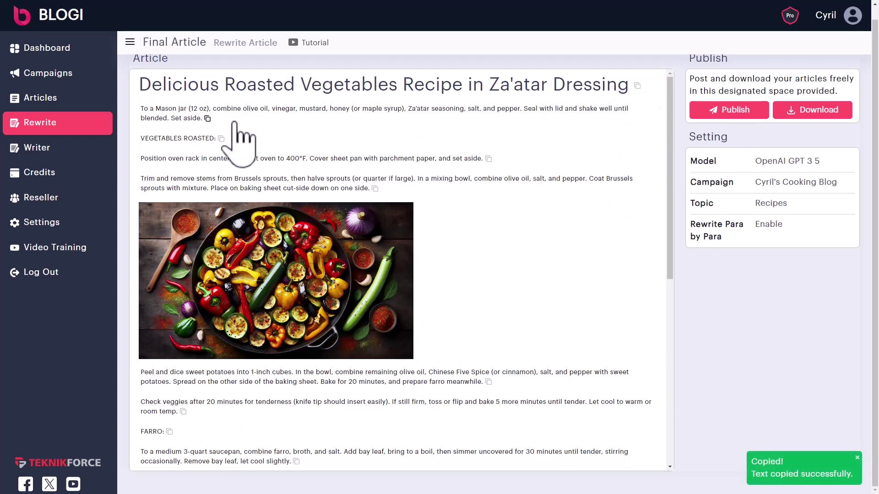
pyautogui.moveTo(231, 123); pyautogui.dragTo(549, 453)
pyautogui.click(551, 414)
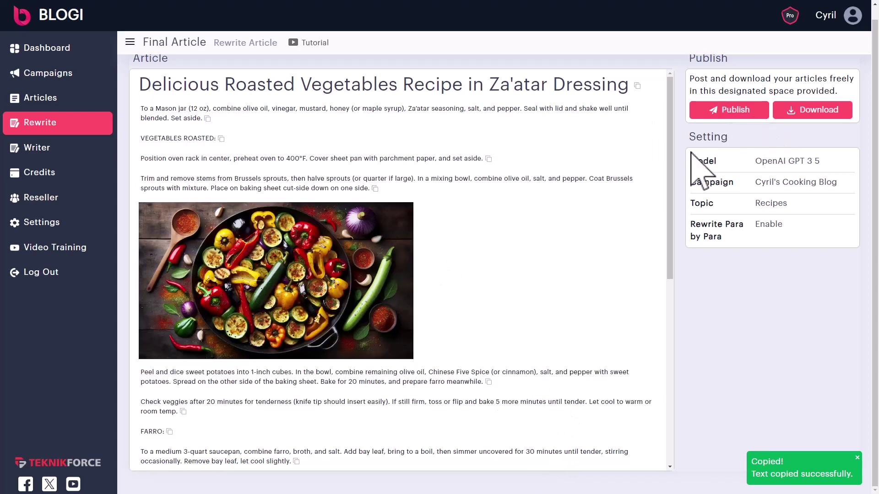
pyautogui.click(79, 151)
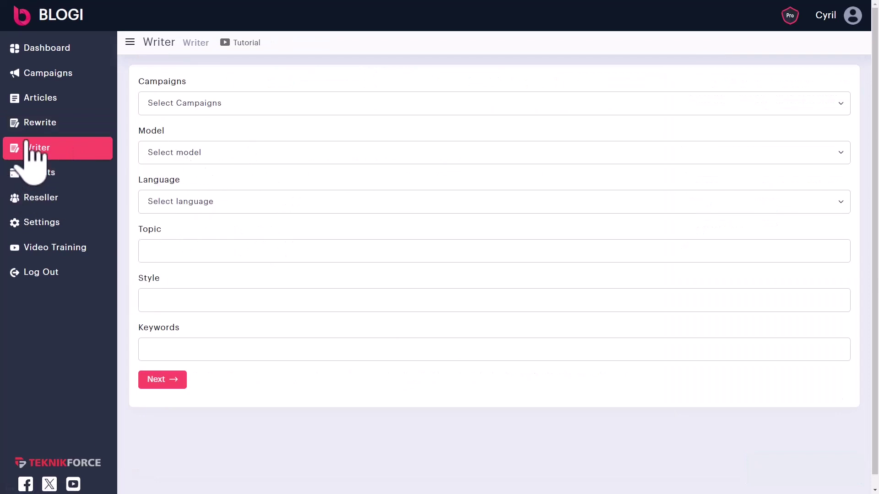
# Choose the cooking blog campaign, the Claude 2 model, and English as the article language.
pyautogui.click(206, 104)
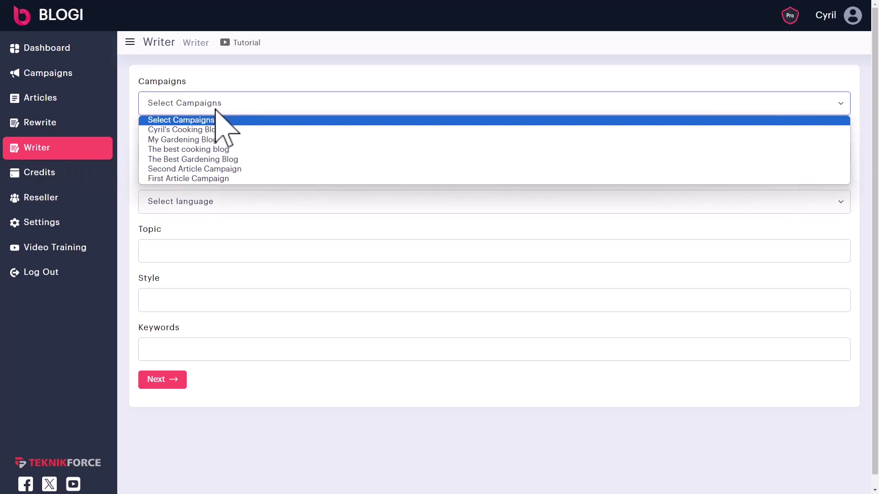
pyautogui.click(219, 132)
pyautogui.click(216, 153)
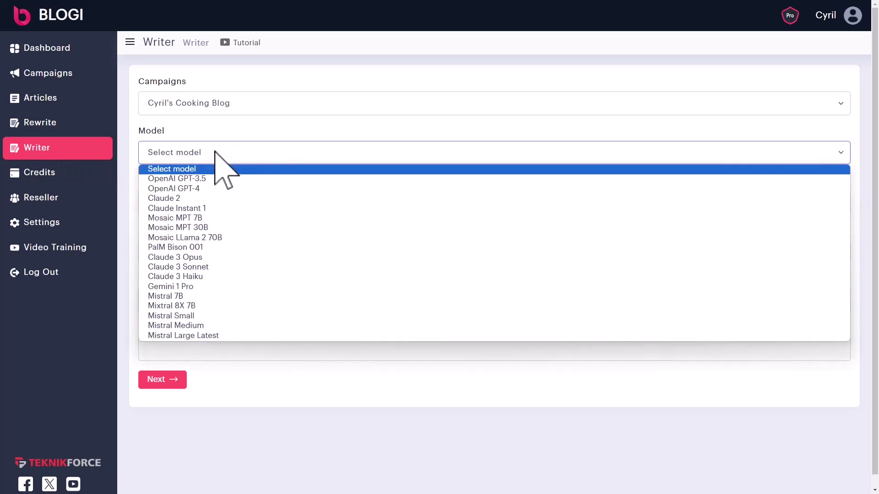
pyautogui.click(219, 198)
pyautogui.click(188, 204)
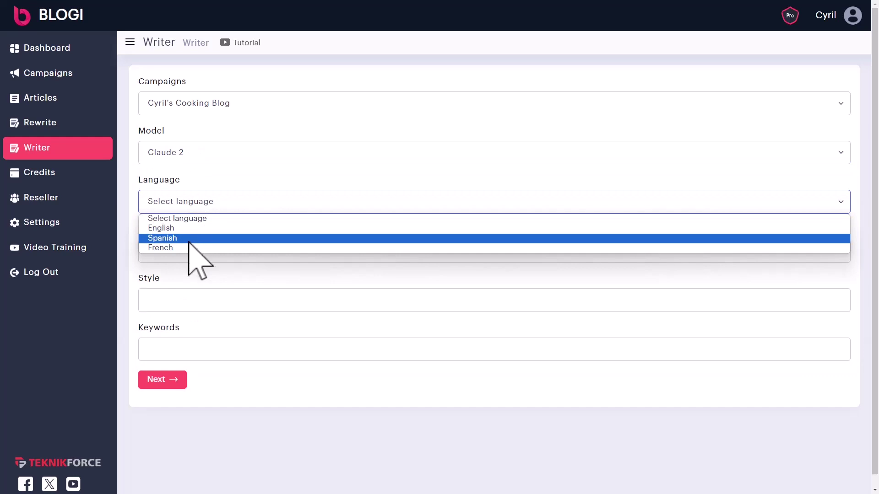
pyautogui.click(188, 228)
# Paste the nuclear research ethics topic, set the style to comic, and submit the request.
pyautogui.press('Tab')
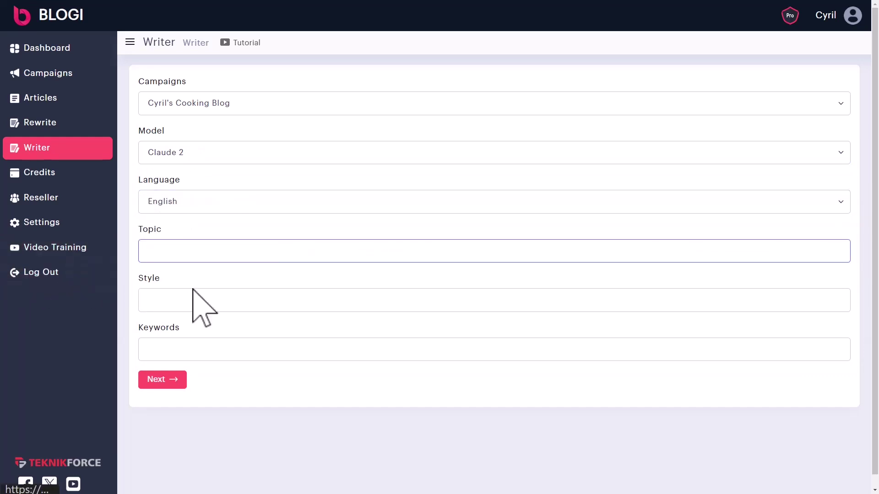
pyautogui.hotkey('ctrl', 'v')
pyautogui.click(214, 305)
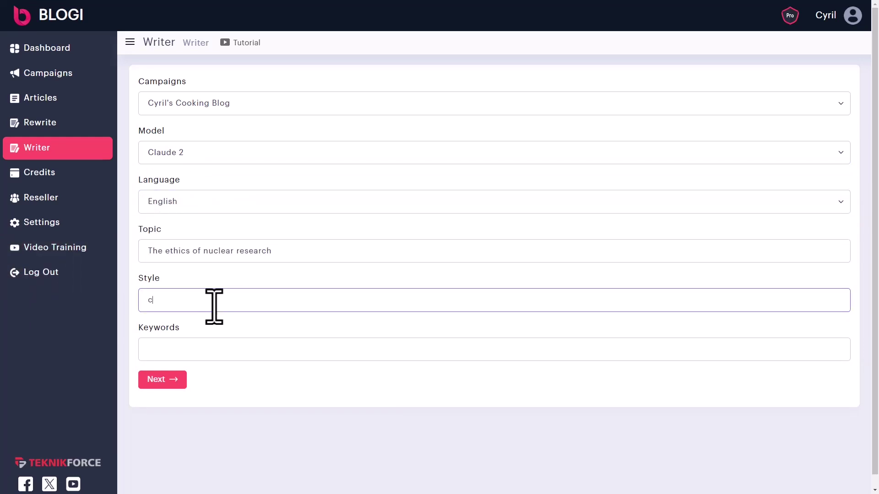
pyautogui.click(178, 356)
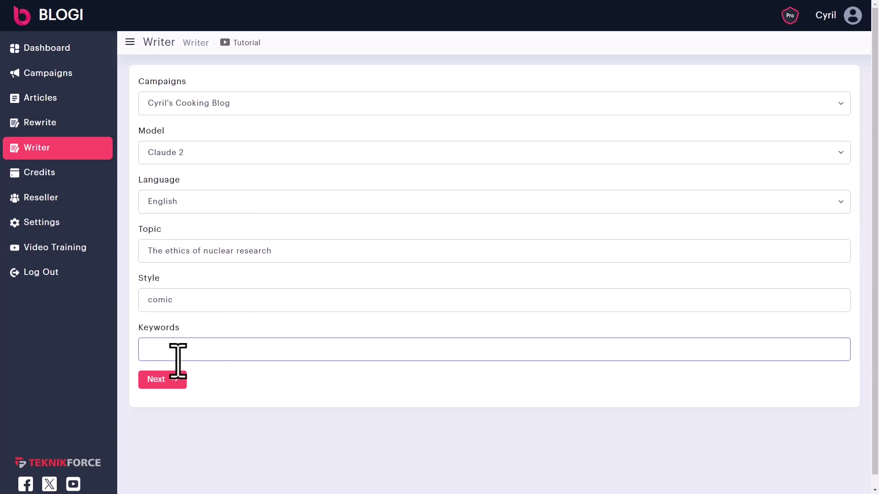
pyautogui.click(159, 386)
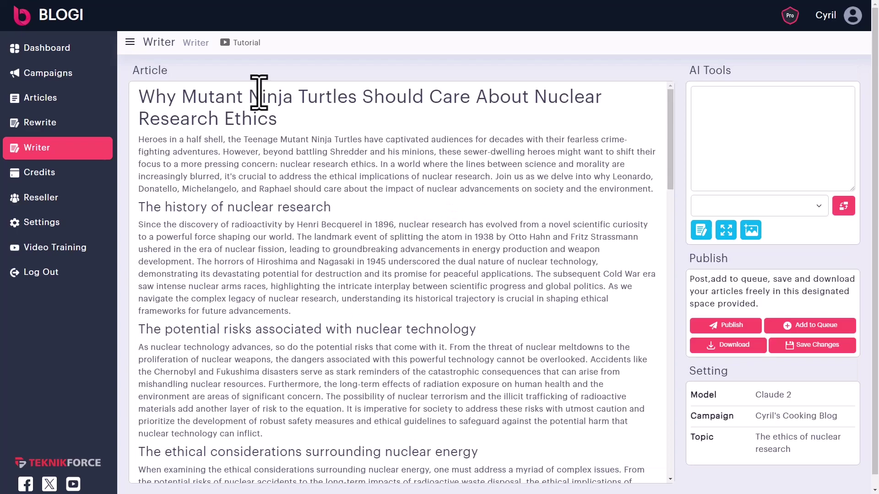
# Load the intro paragraph into AI Tools and remove stray characters typed into it.
pyautogui.moveTo(259, 92); pyautogui.dragTo(339, 121)
pyautogui.scroll(-1, 333, 285)
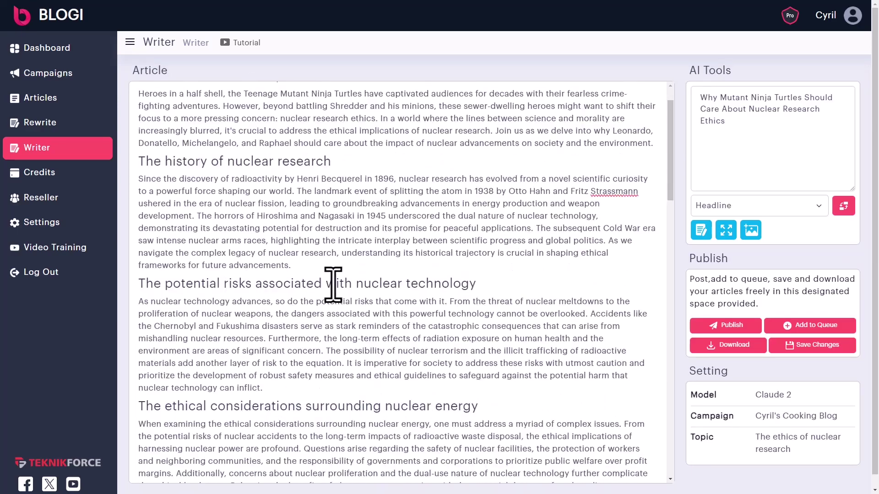
pyautogui.scroll(-15, 332, 285)
pyautogui.scroll(12, 326, 355)
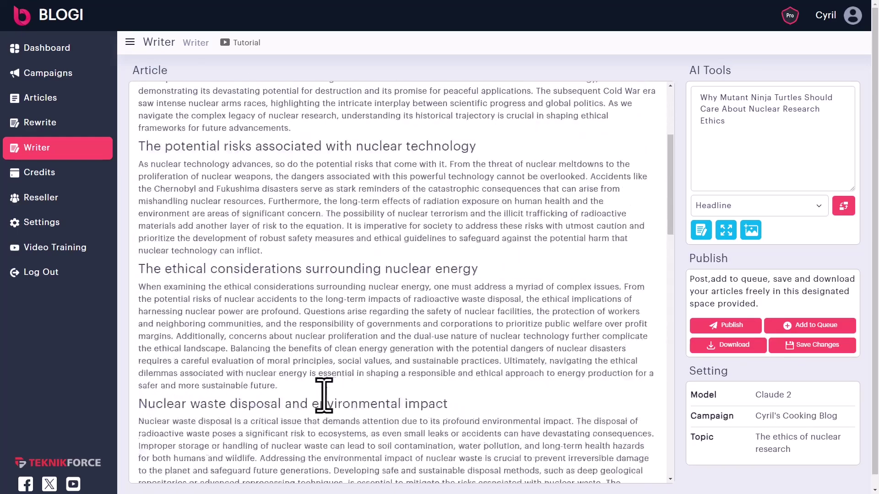
pyautogui.scroll(5, 324, 394)
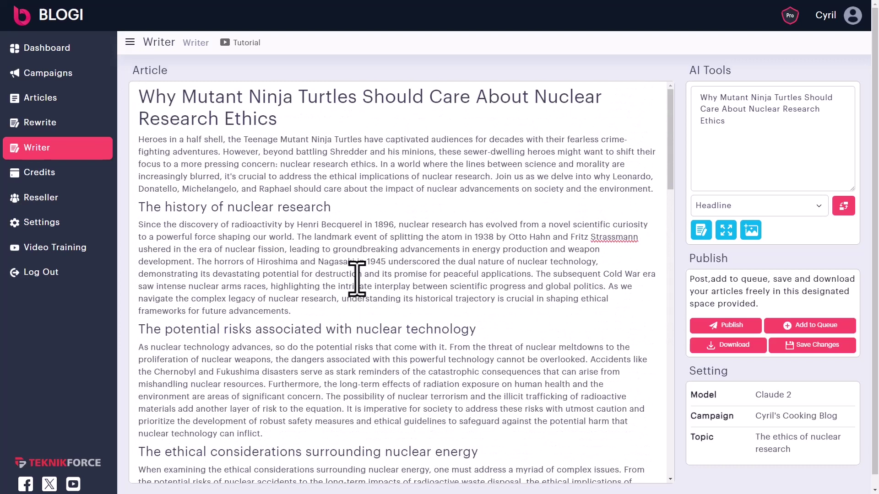
pyautogui.click(388, 166)
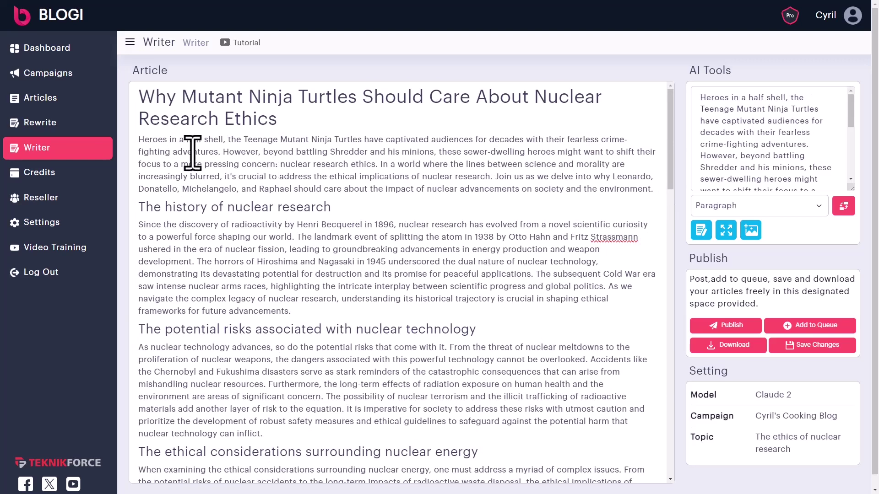
pyautogui.tripleClick(138, 142)
pyautogui.click(156, 141)
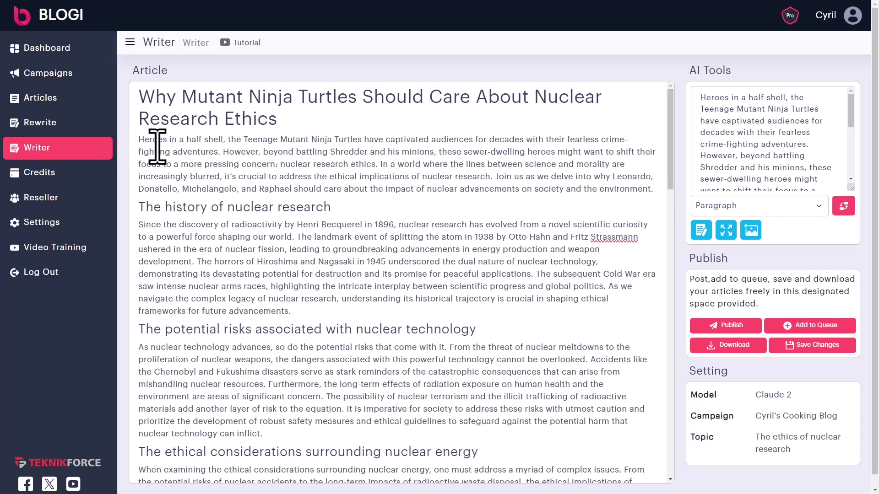
pyautogui.write('sdfsdf')
pyautogui.press('BackSpace')
pyautogui.press('BackSpace')
pyautogui.press('BackSpace')
pyautogui.press('BackSpace')
pyautogui.press('BackSpace')
pyautogui.press('BackSpace')
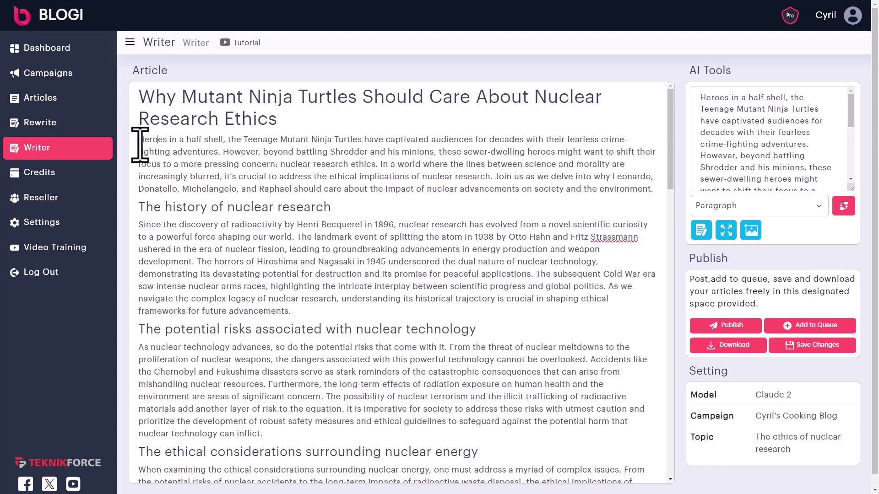
# Generate an AI rewrite of the intro and replace it with the 'Superheroes donning shells' version.
pyautogui.moveTo(140, 142); pyautogui.dragTo(653, 190)
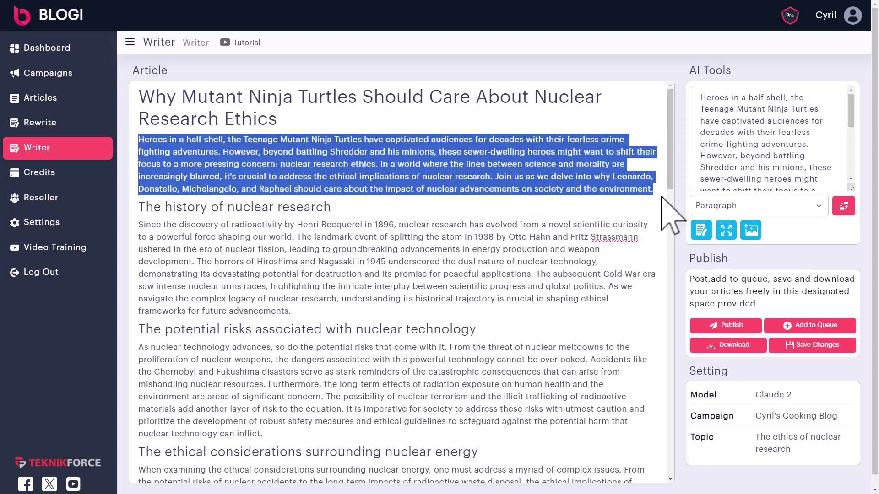
pyautogui.click(703, 231)
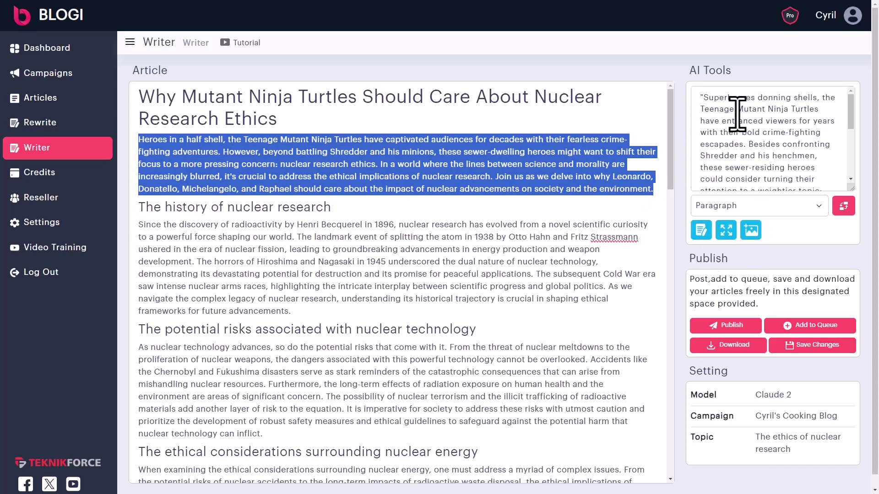
pyautogui.scroll(-3, 771, 123)
pyautogui.scroll(5, 784, 181)
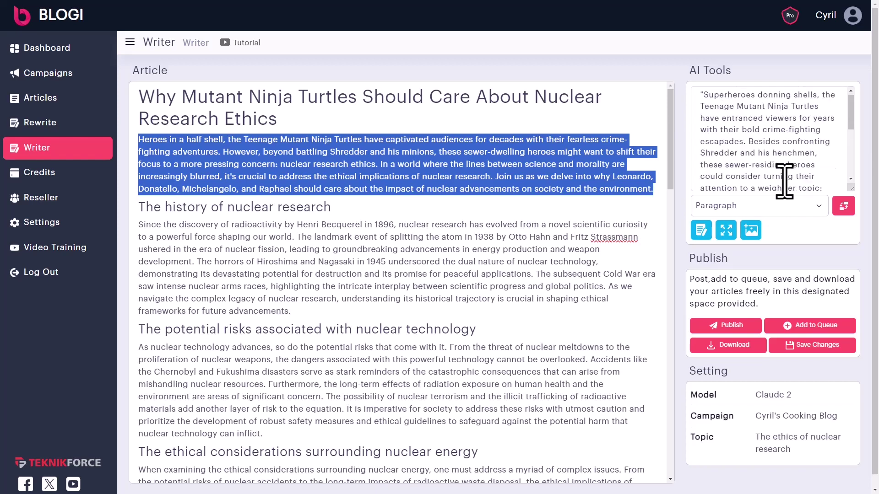
pyautogui.click(844, 206)
# Split the history paragraph so 'The horrors…' starts a new paragraph.
pyautogui.moveTo(189, 142); pyautogui.dragTo(482, 298)
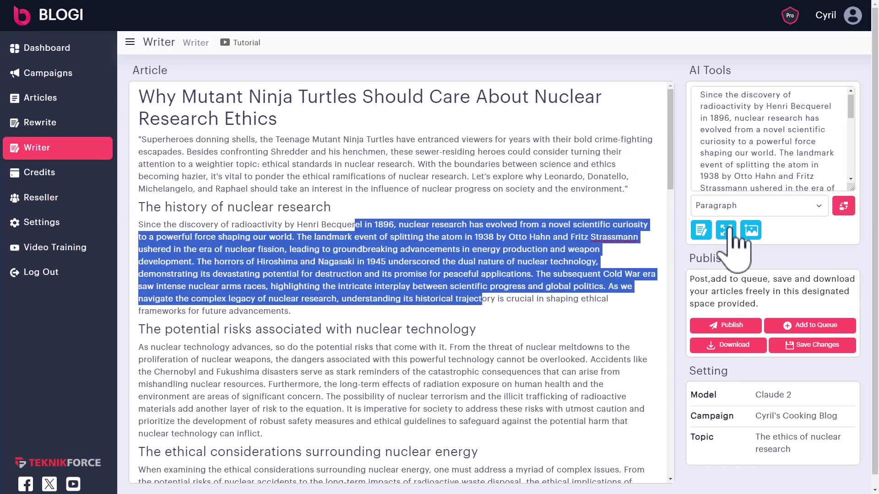
pyautogui.click(421, 262)
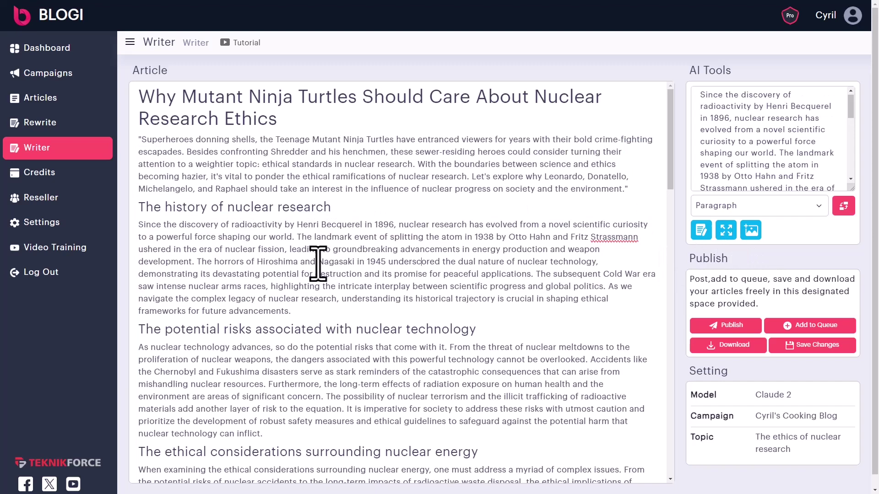
pyautogui.click(199, 263)
pyautogui.press('Return')
pyautogui.press('Return')
pyautogui.press('BackSpace')
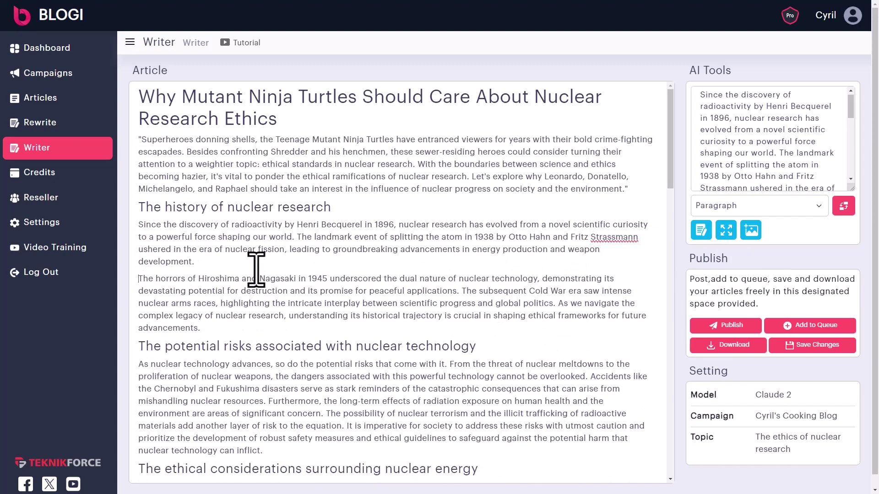
# Break the paragraph after 'world.', leaving an empty line after the opening sentence.
pyautogui.click(299, 241)
pyautogui.press('Return')
pyautogui.press('Return')
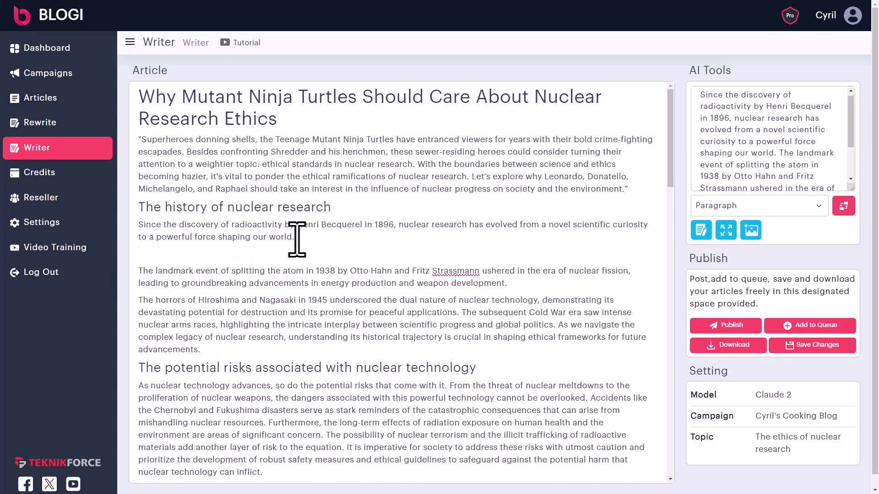
pyautogui.moveTo(298, 237); pyautogui.dragTo(138, 224)
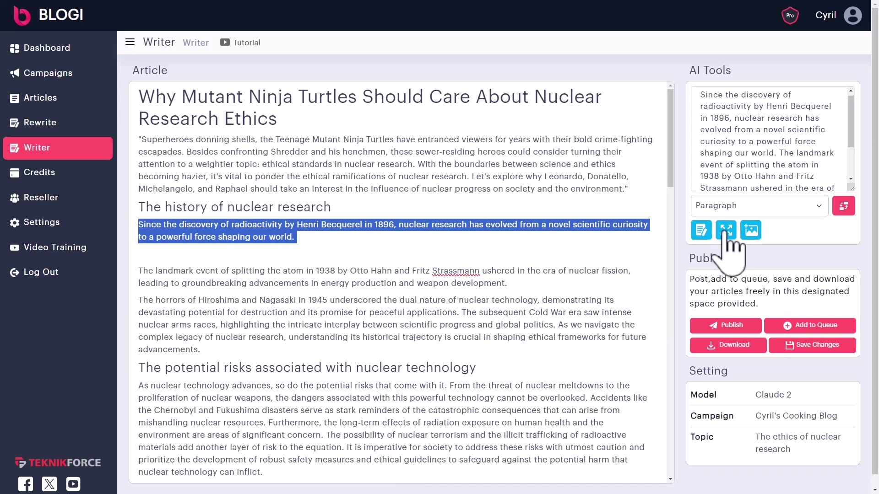
pyautogui.click(281, 254)
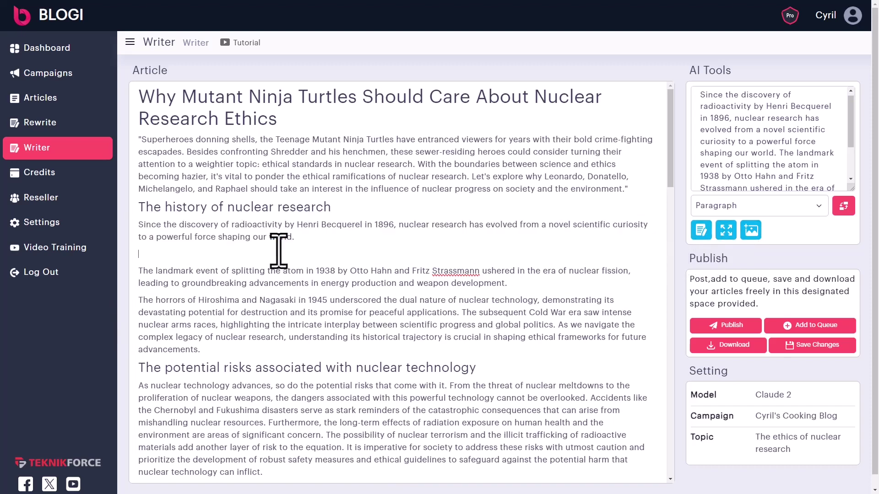
pyautogui.click(265, 177)
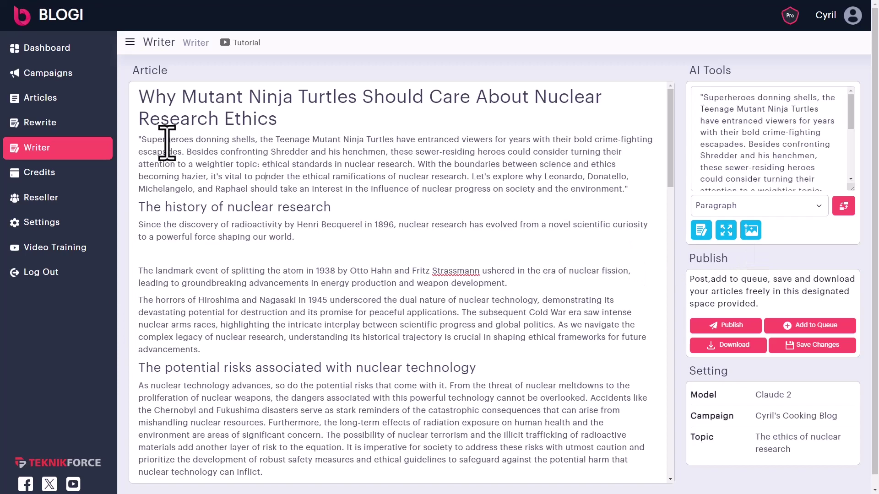
# Generate an AI image of the turtles discussing science from the opening Teenage Mutant Ninja Turtles phrase.
pyautogui.moveTo(143, 143); pyautogui.dragTo(395, 142)
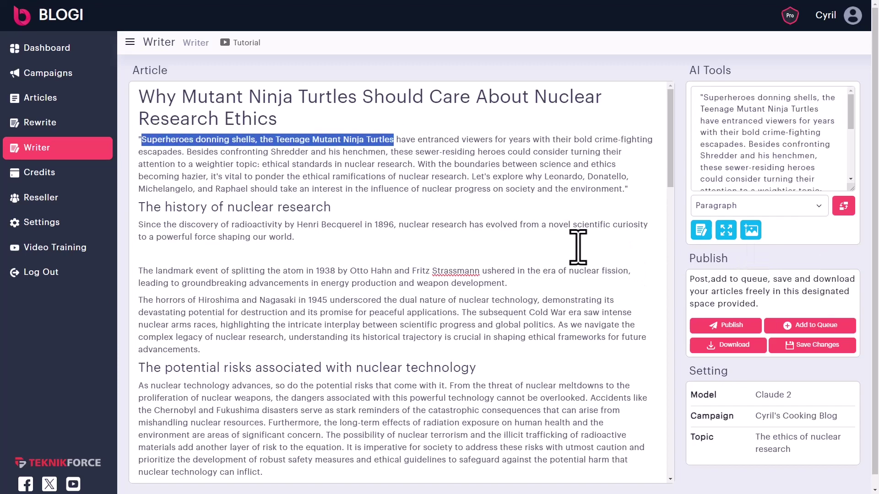
pyautogui.click(755, 229)
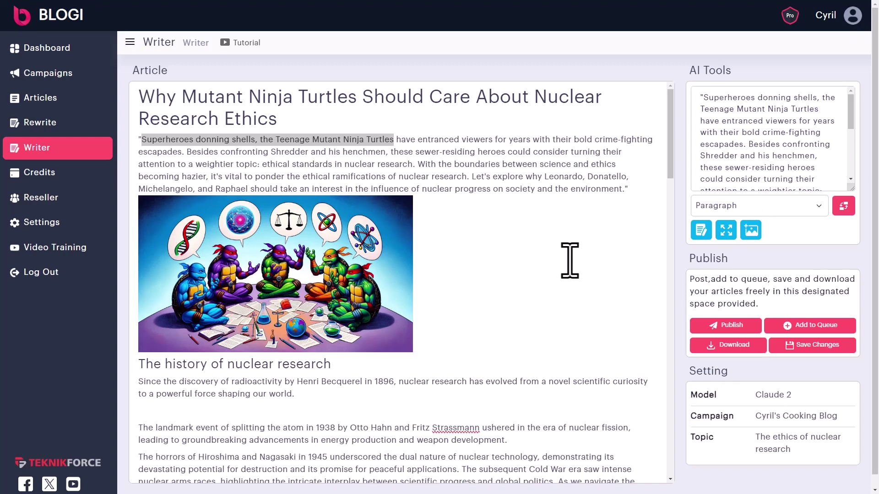
pyautogui.click(521, 276)
# Trim the Hiroshima paragraph so it reads 'destruction between scientific progress and global politics.'.
pyautogui.scroll(-1, 304, 274)
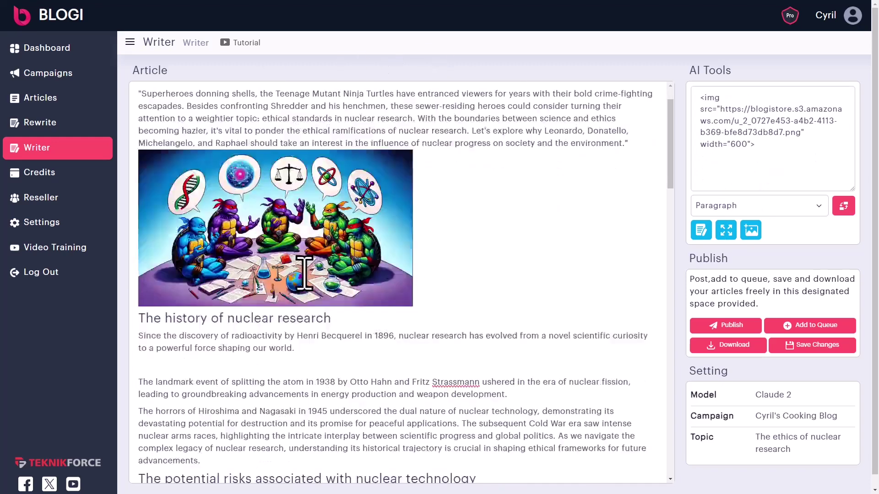
pyautogui.scroll(-3, 304, 275)
pyautogui.moveTo(287, 287); pyautogui.dragTo(368, 300)
pyautogui.write('fgdfg')
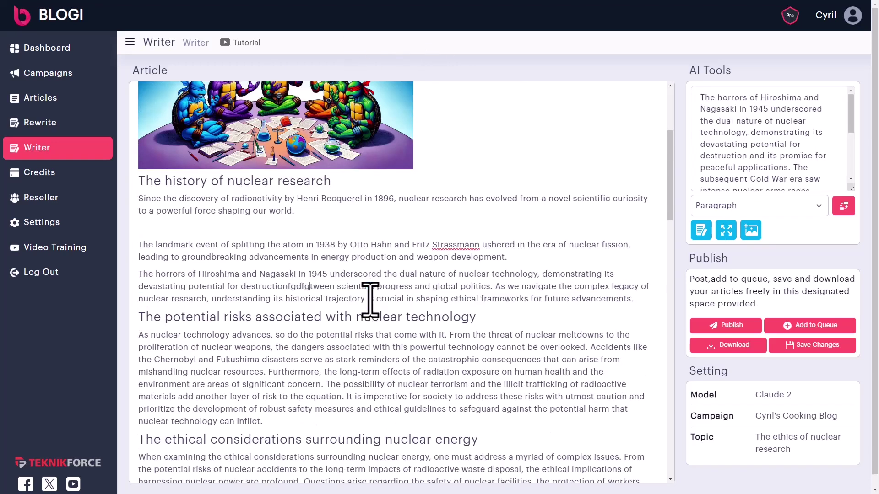
pyautogui.press('BackSpace')
pyautogui.press('BackSpace')
pyautogui.press('BackSpace')
pyautogui.press('BackSpace')
pyautogui.press('BackSpace')
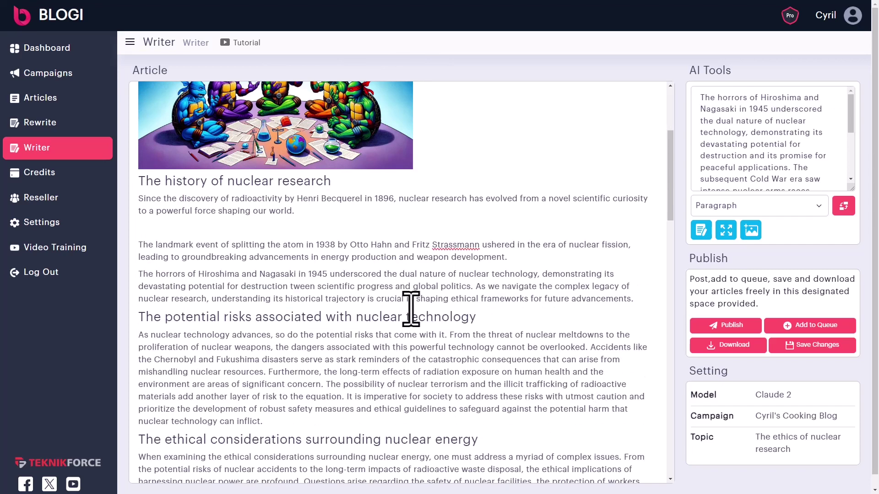
pyautogui.write('bet')
pyautogui.press('BackSpace')
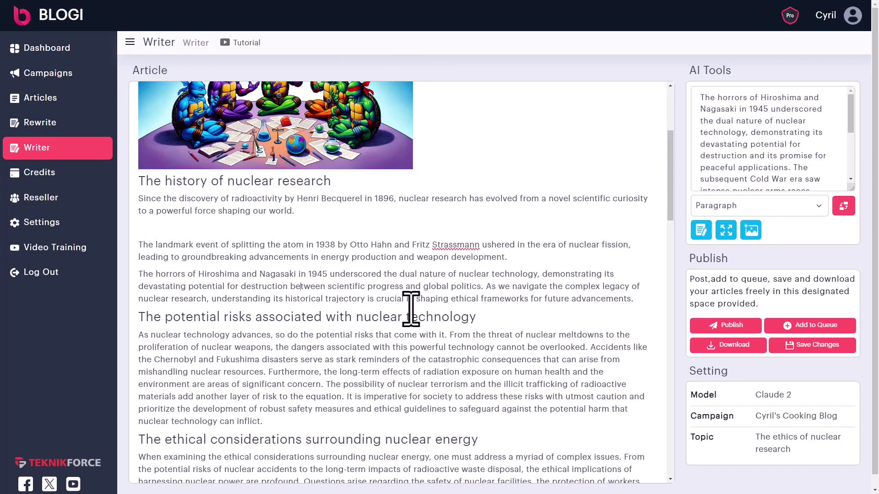
pyautogui.scroll(4, 344, 227)
pyautogui.scroll(-4, 458, 288)
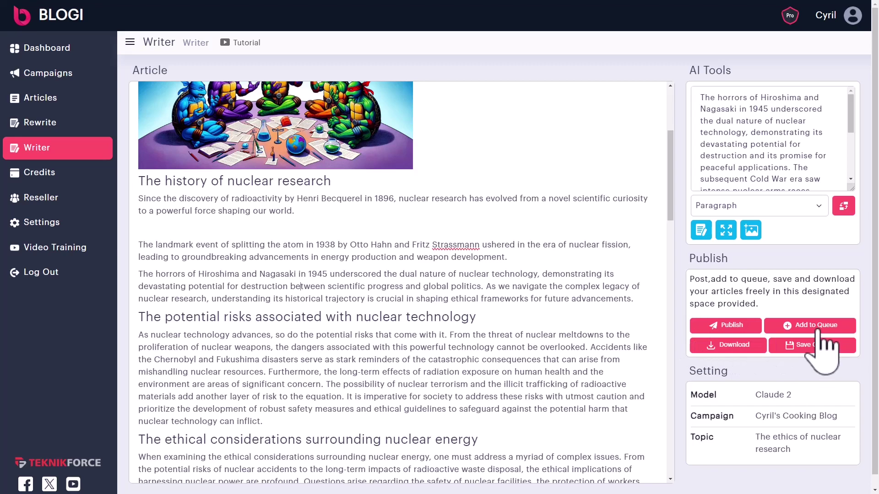
pyautogui.scroll(4, 270, 316)
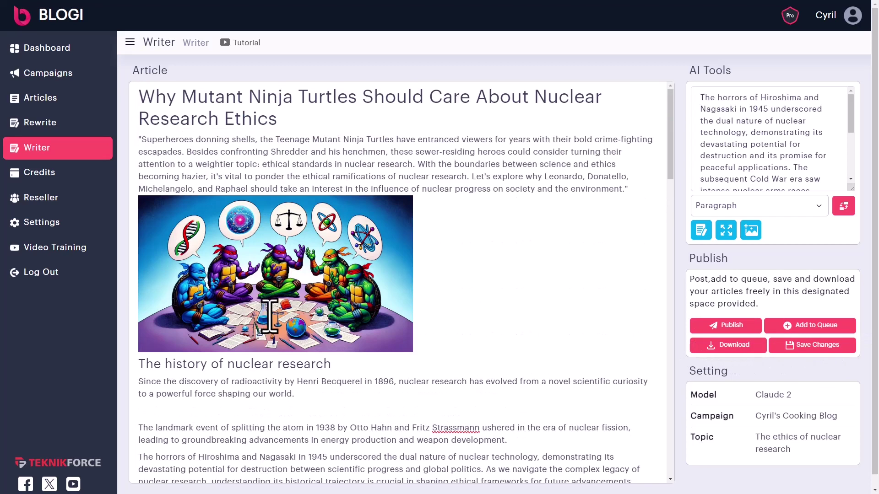